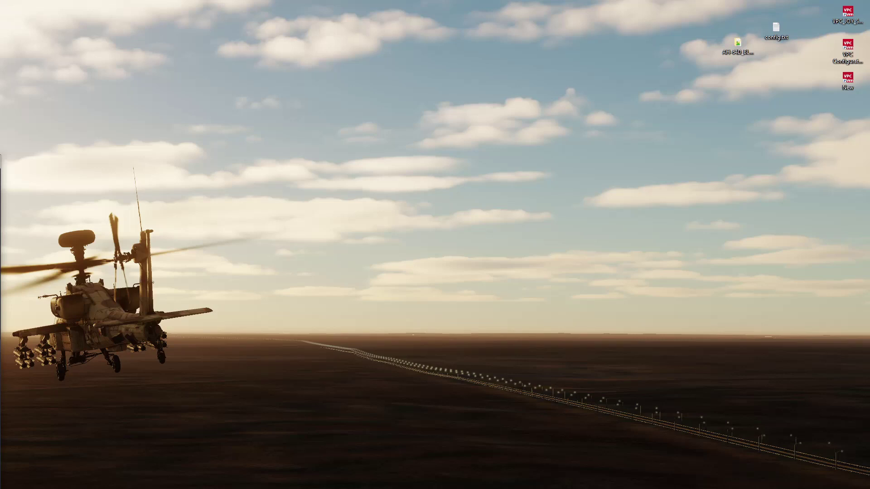
# - Browse File Explorer to Config\Input\AH-64D_BLK_II_PLT\joystick to list its nine .diff.lua files
pyautogui.hotkey('alt', 'Tab')
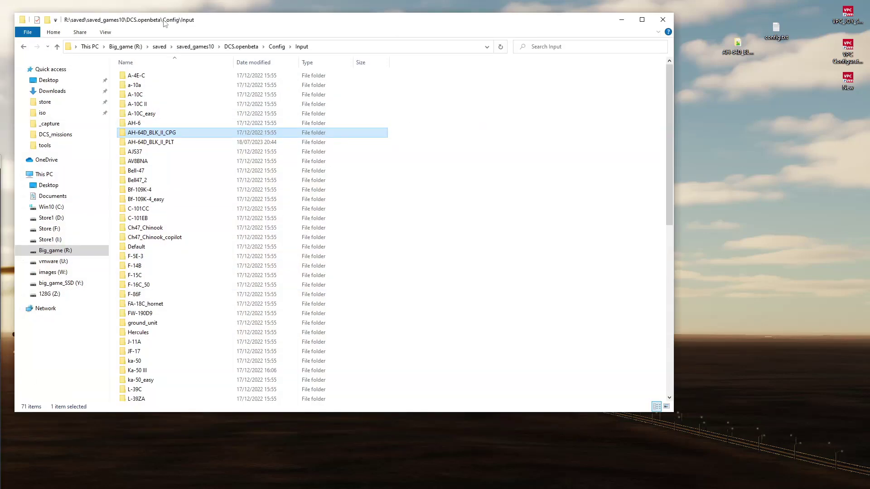
pyautogui.click(281, 51)
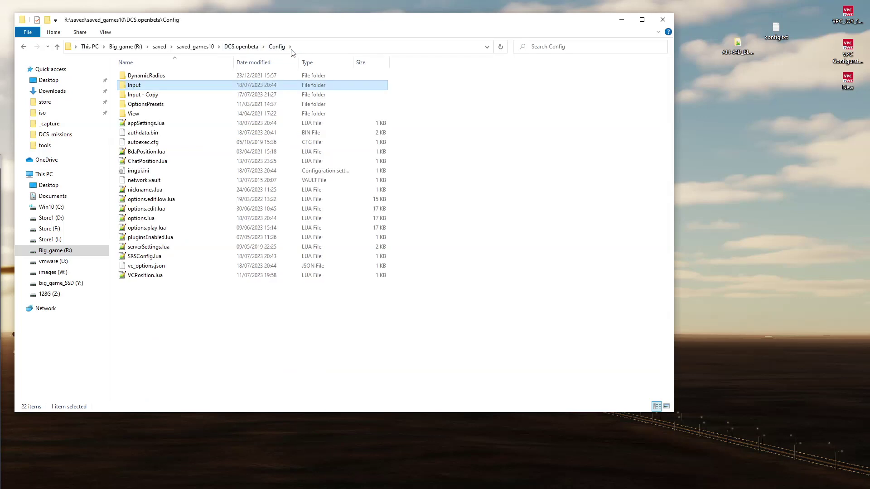
pyautogui.doubleClick(146, 86)
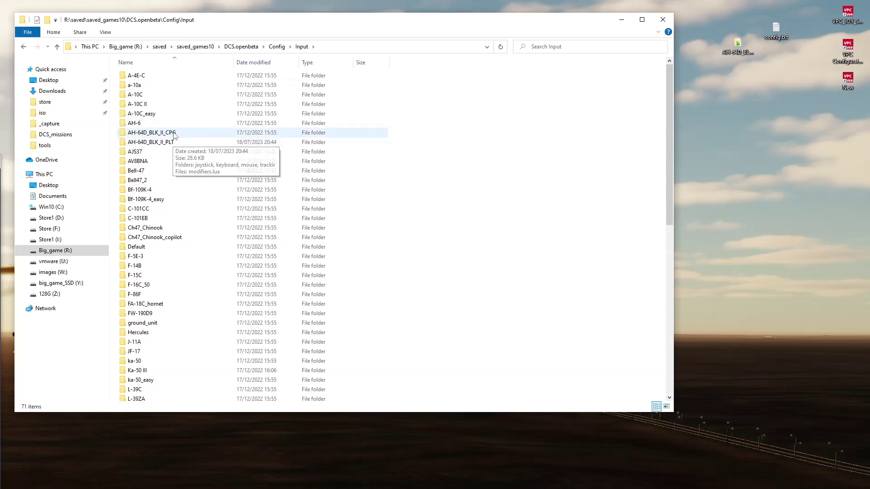
pyautogui.click(160, 145)
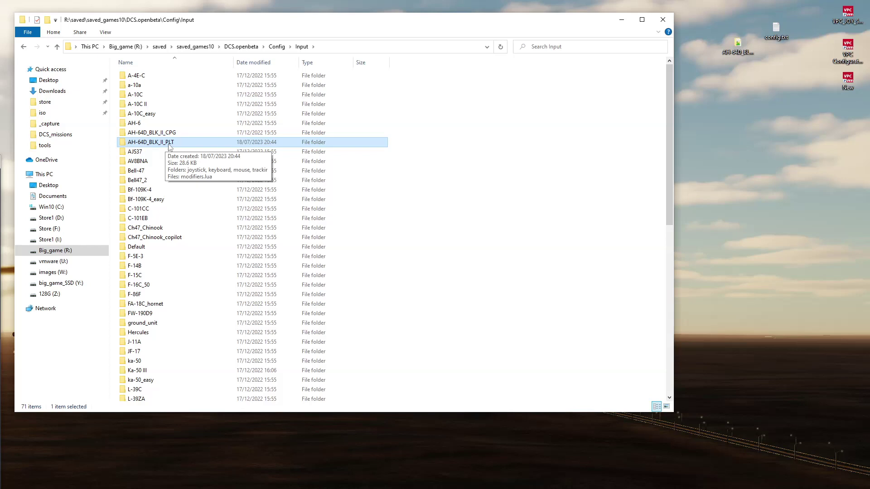
pyautogui.doubleClick(170, 145)
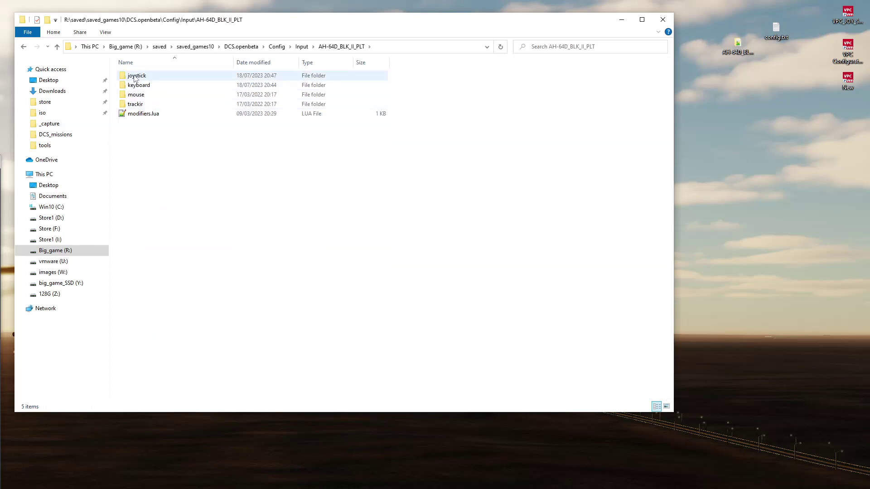
pyautogui.doubleClick(135, 77)
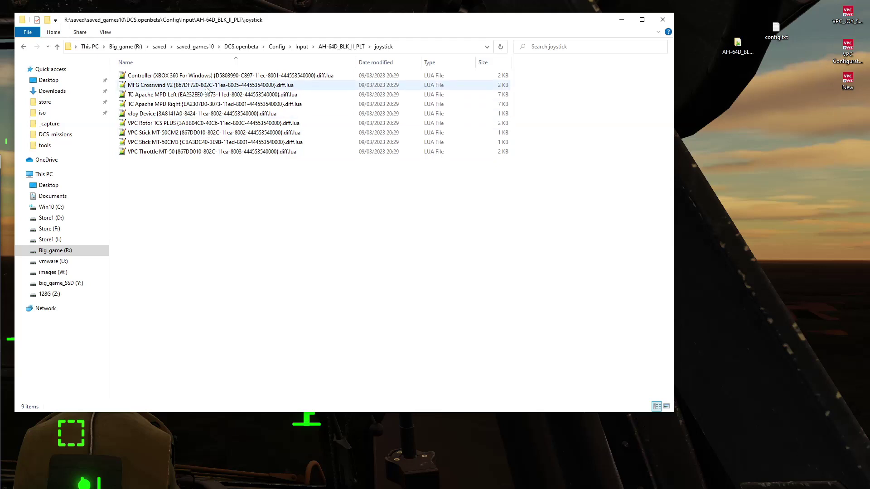
pyautogui.moveTo(278, 195); pyautogui.dragTo(212, 77)
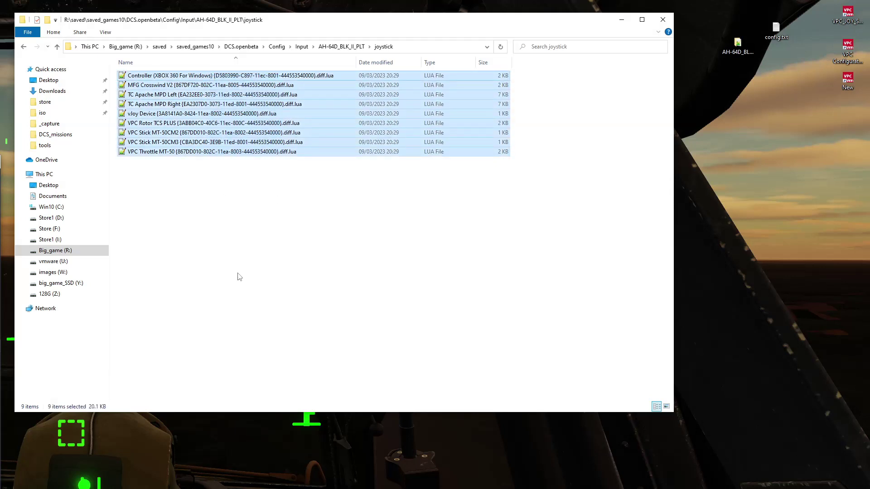
pyautogui.click(264, 251)
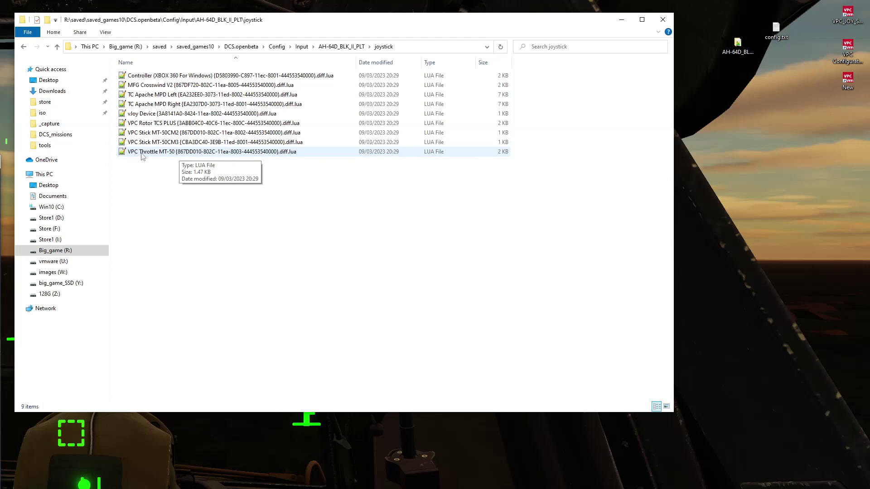
pyautogui.click(180, 153)
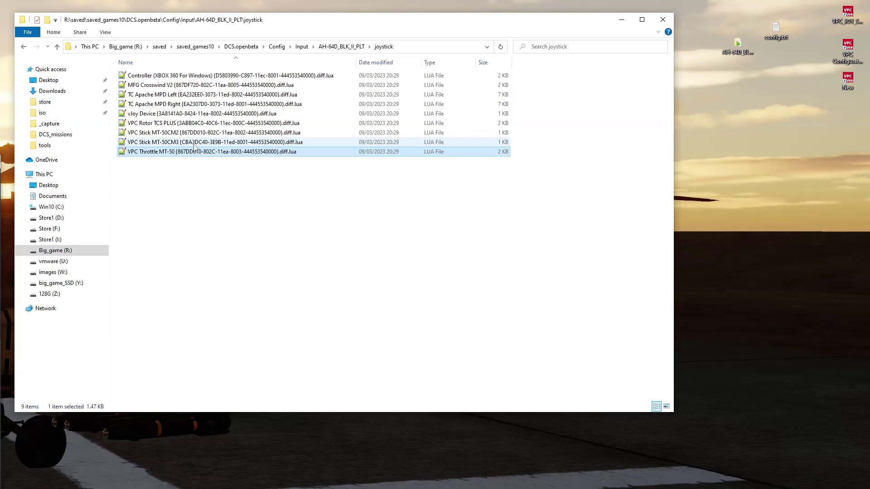
pyautogui.click(195, 144)
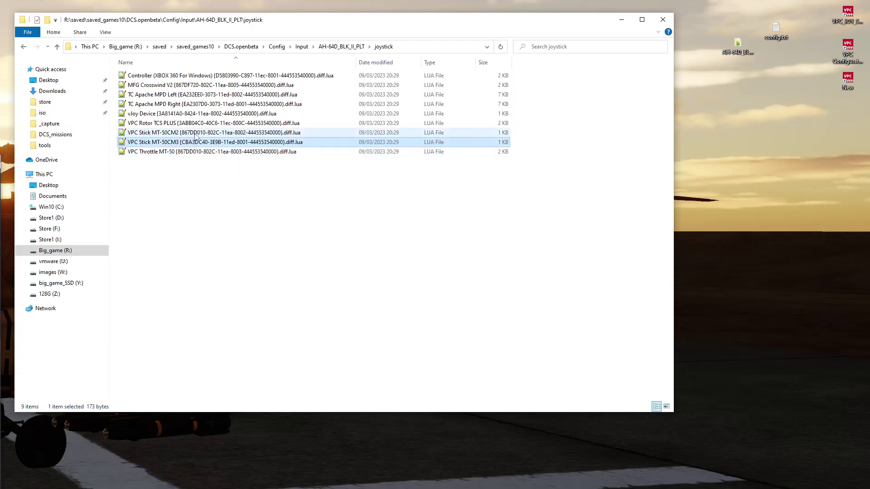
pyautogui.click(195, 134)
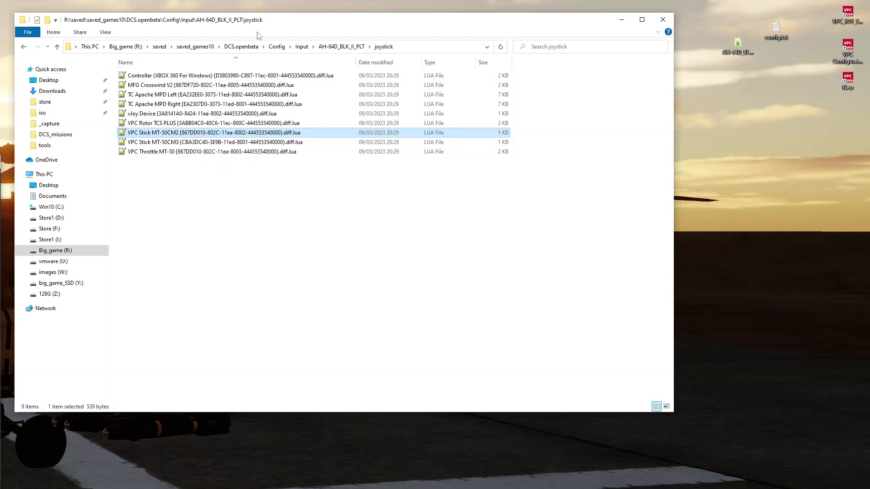
# - Revisit the AH-64D_BLK_II_PLT joystick folder, then open the DCS.openbeta Logs folder
pyautogui.click(308, 46)
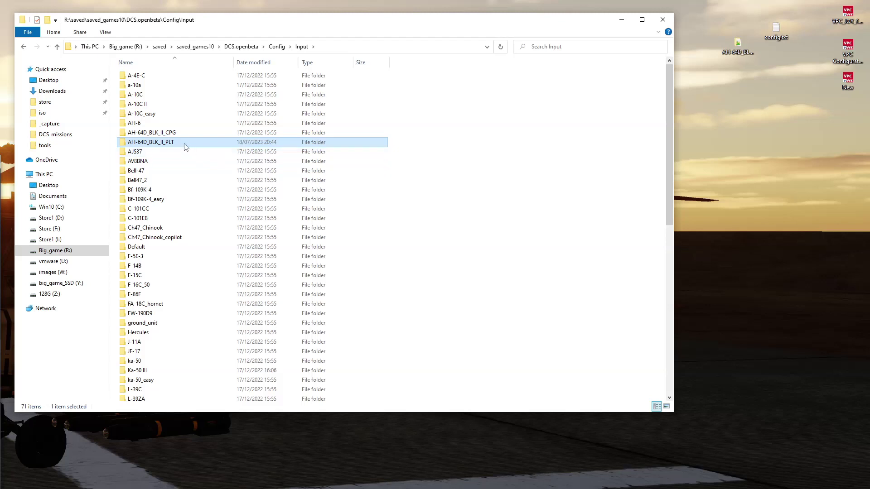
pyautogui.doubleClick(186, 144)
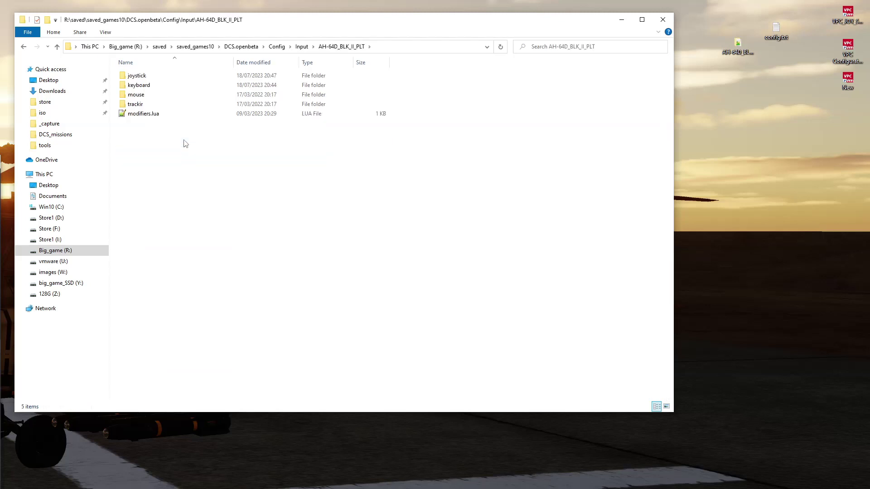
pyautogui.doubleClick(145, 76)
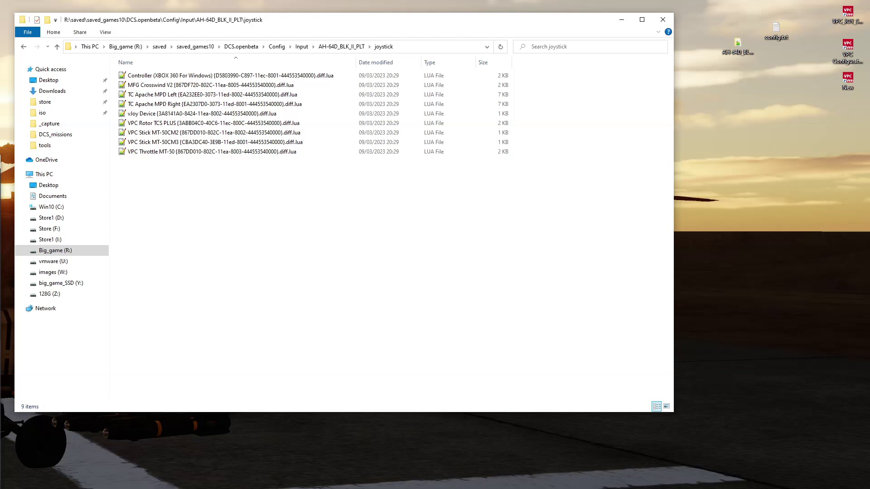
pyautogui.click(250, 48)
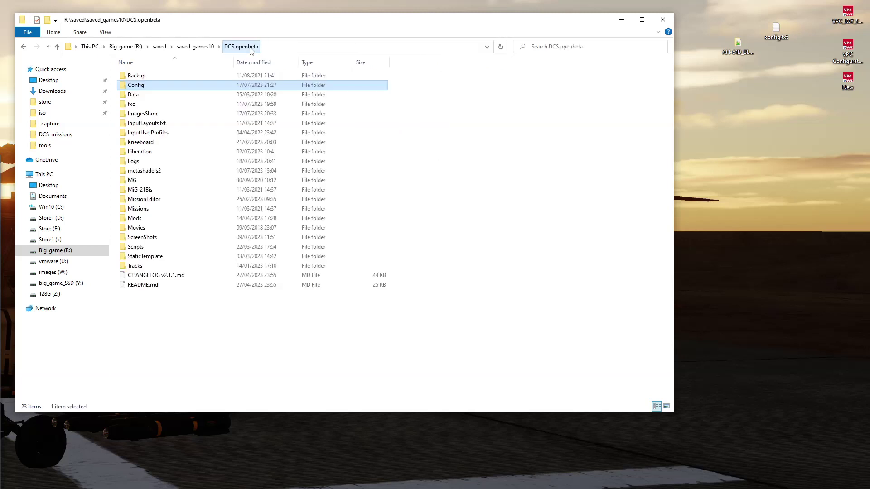
pyautogui.doubleClick(154, 163)
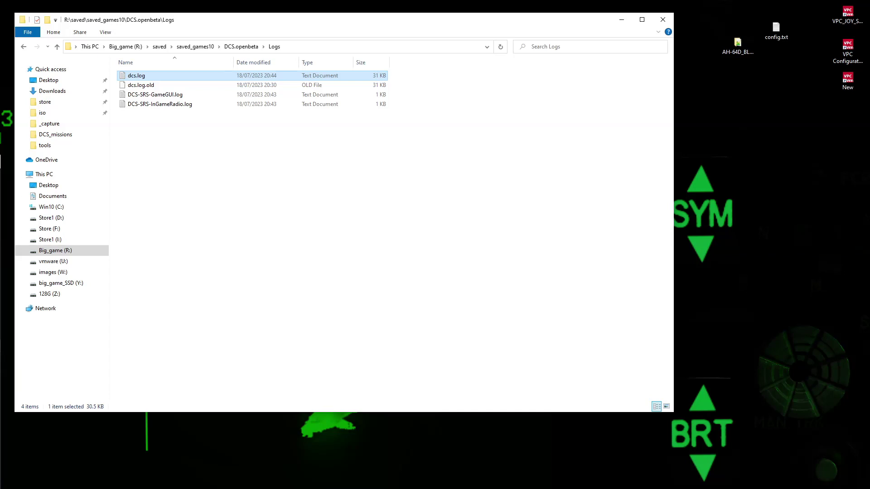
# - Review the joystick log in config.txt, then return Explorer to Config\Input\AH-64D_BLK_II_PLT\joystick
pyautogui.hotkey('alt', 'Tab')
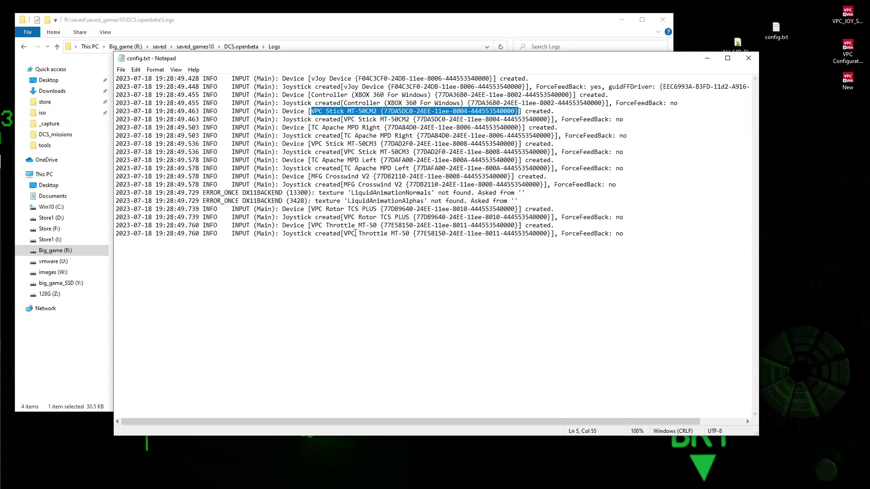
pyautogui.click(366, 320)
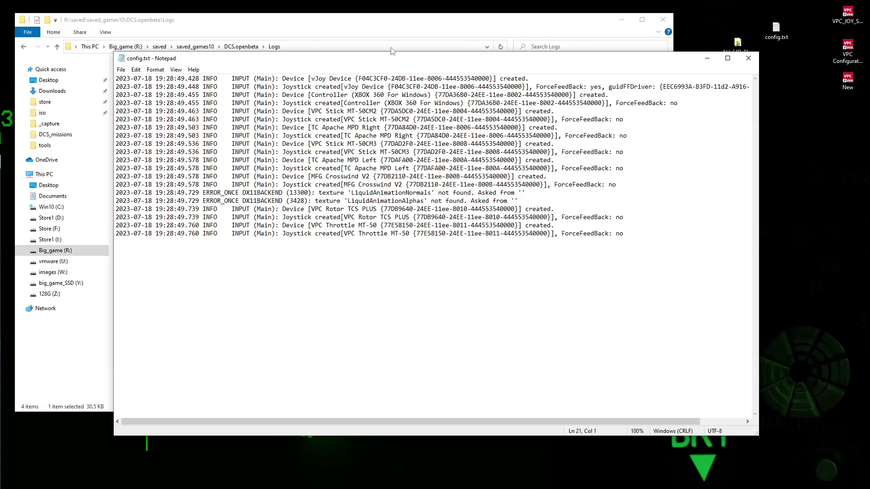
pyautogui.click(262, 29)
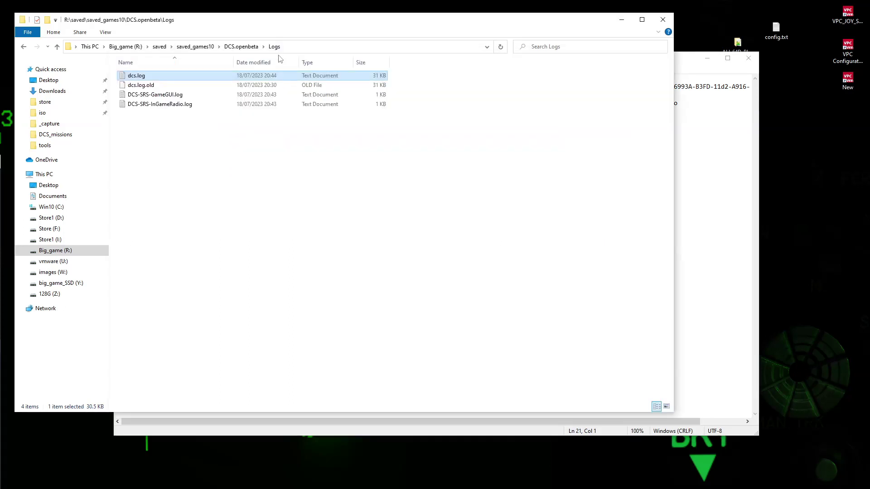
pyautogui.click(241, 46)
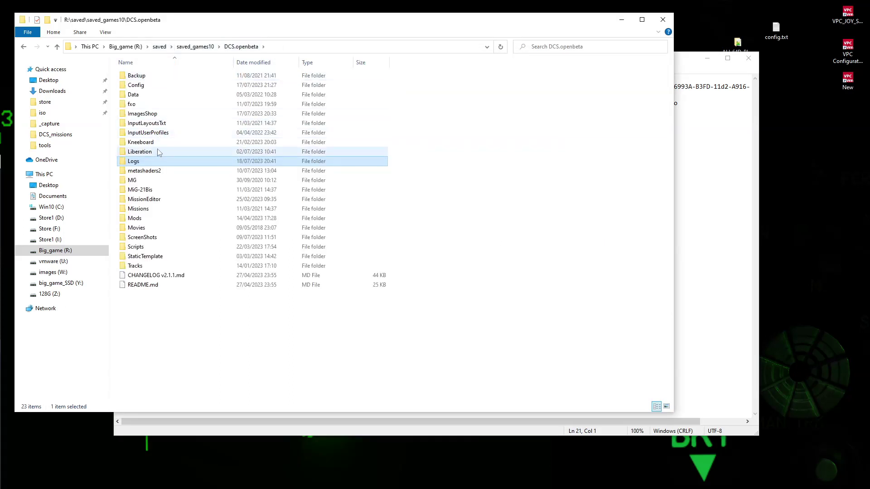
pyautogui.doubleClick(158, 85)
pyautogui.doubleClick(157, 85)
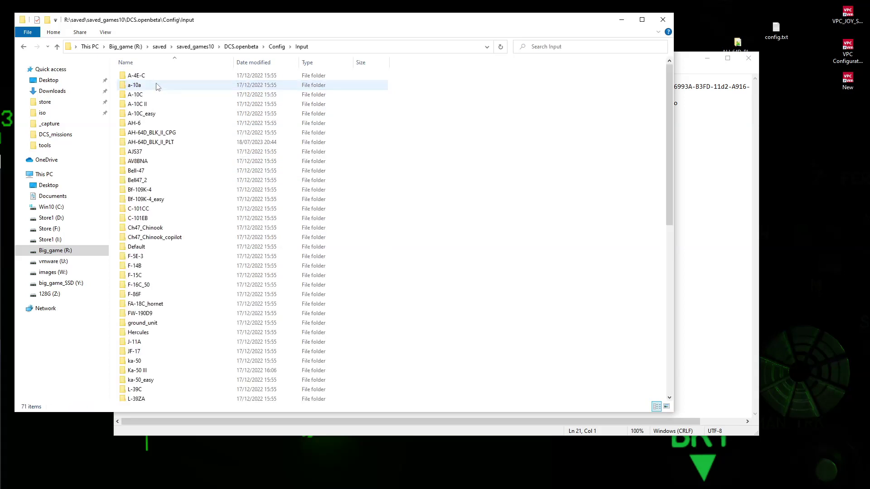
pyautogui.doubleClick(171, 145)
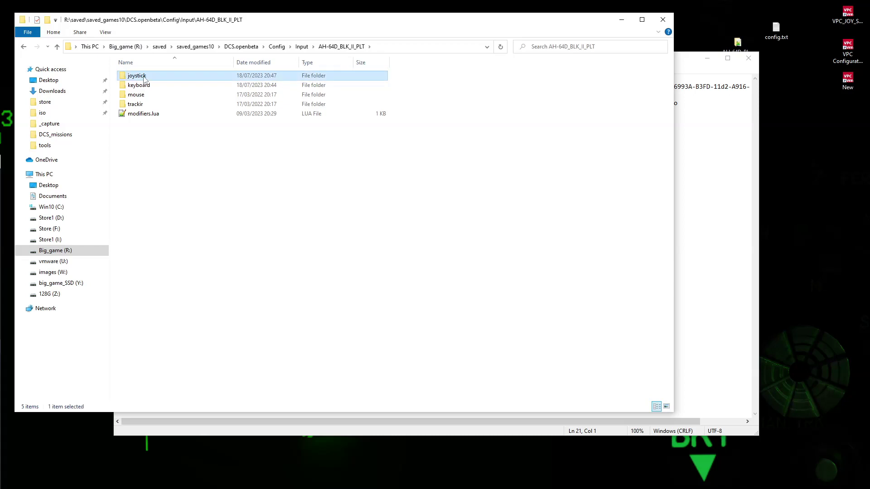
pyautogui.doubleClick(144, 79)
# - Move the config.txt window, select the VPC Throttle MT-50 device ID, and add a blank line
pyautogui.click(739, 207)
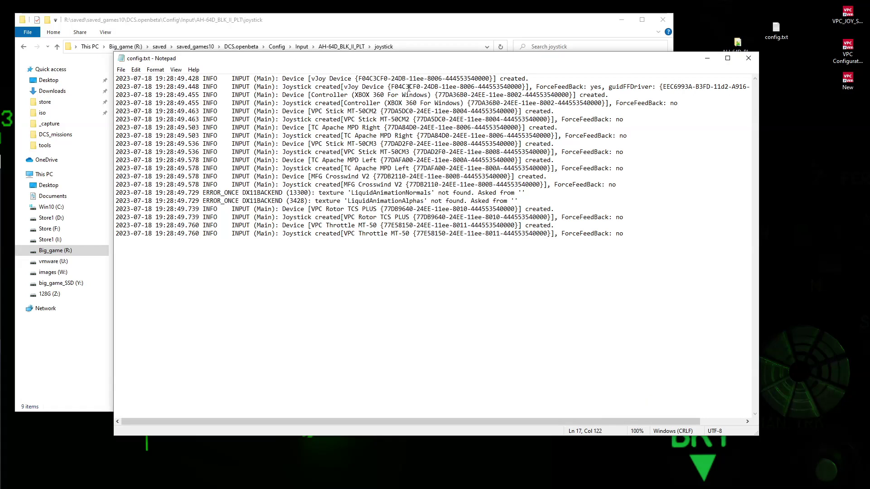
pyautogui.moveTo(397, 63); pyautogui.dragTo(344, 187)
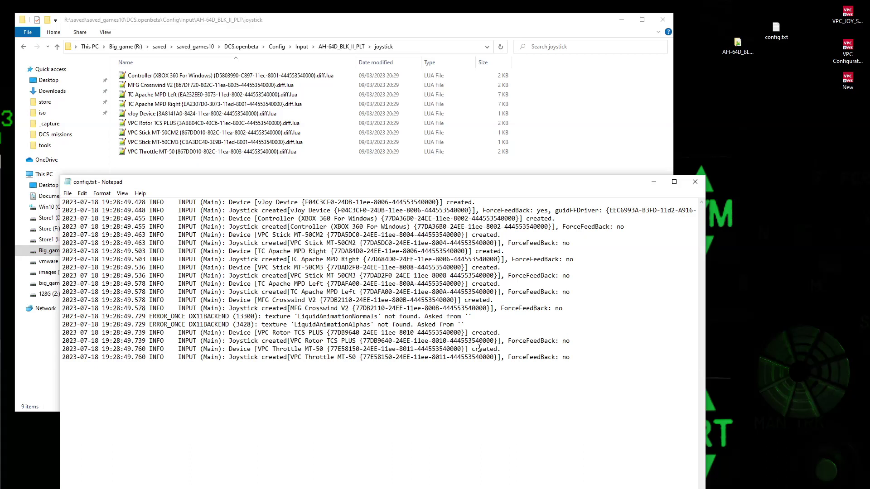
pyautogui.moveTo(466, 350); pyautogui.dragTo(328, 349)
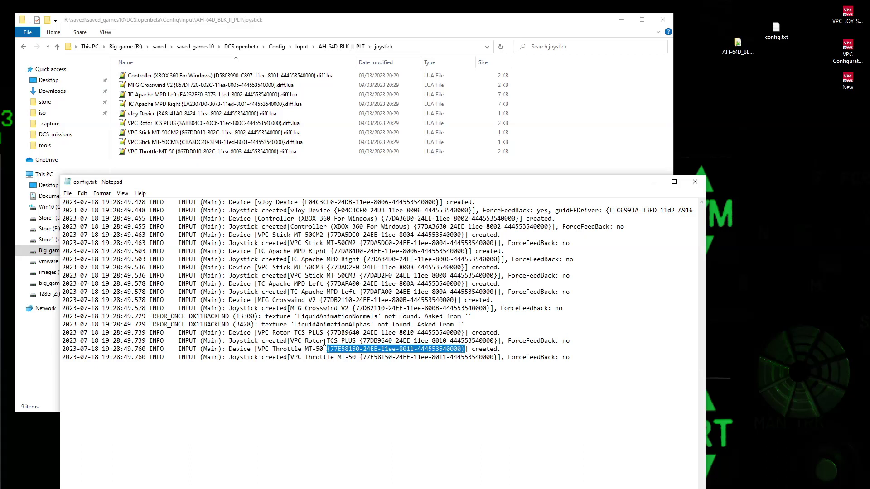
pyautogui.click(184, 155)
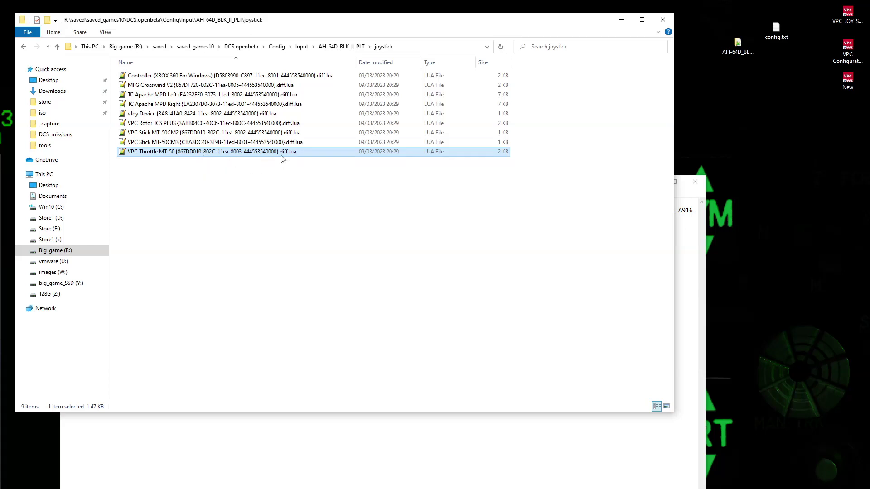
pyautogui.click(327, 452)
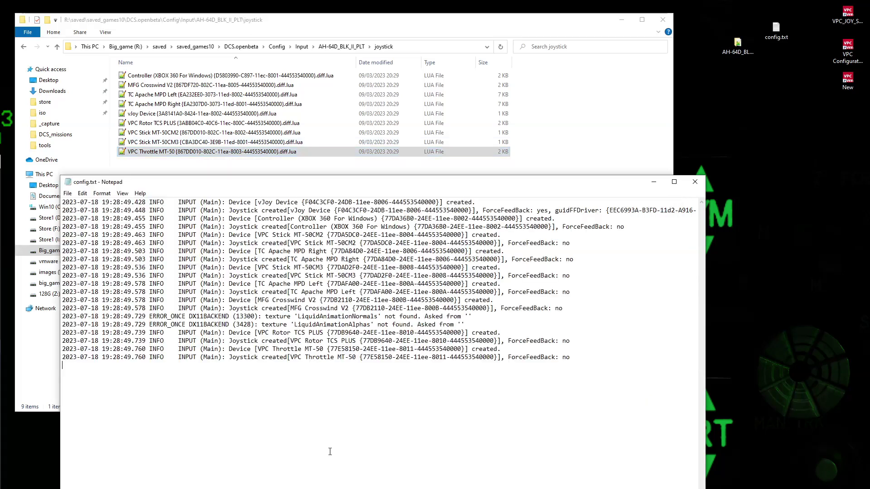
pyautogui.press('Return')
# - Copy the full VPC Throttle MT-50 binding file name from Explorer's rename box, leaving it unchanged
pyautogui.click(290, 155)
pyautogui.rightClick(289, 157)
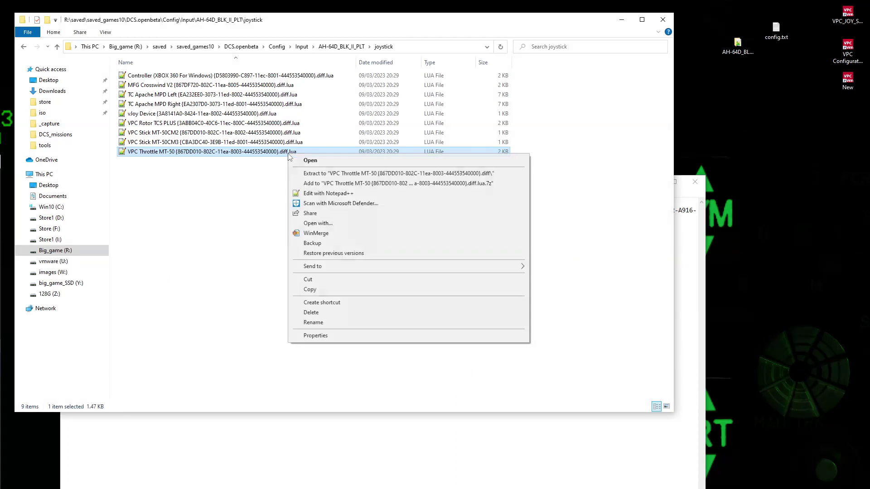
pyautogui.click(323, 326)
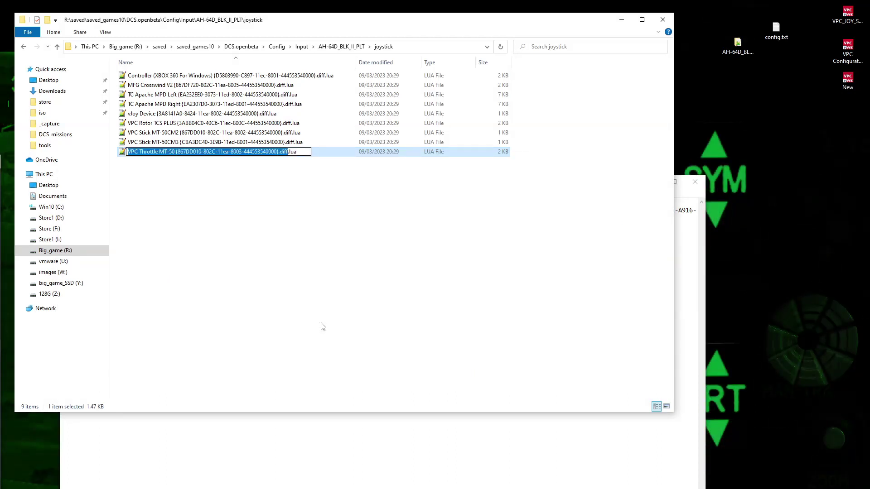
pyautogui.hotkey('ctrl', 'a')
pyautogui.hotkey('ctrl', 'c')
pyautogui.press('Return')
pyautogui.click(233, 472)
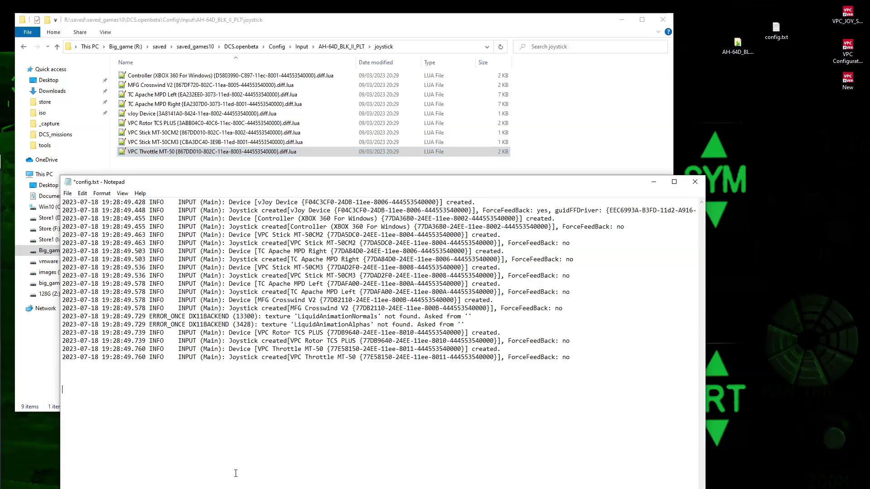
pyautogui.hotkey('ctrl', 'v')
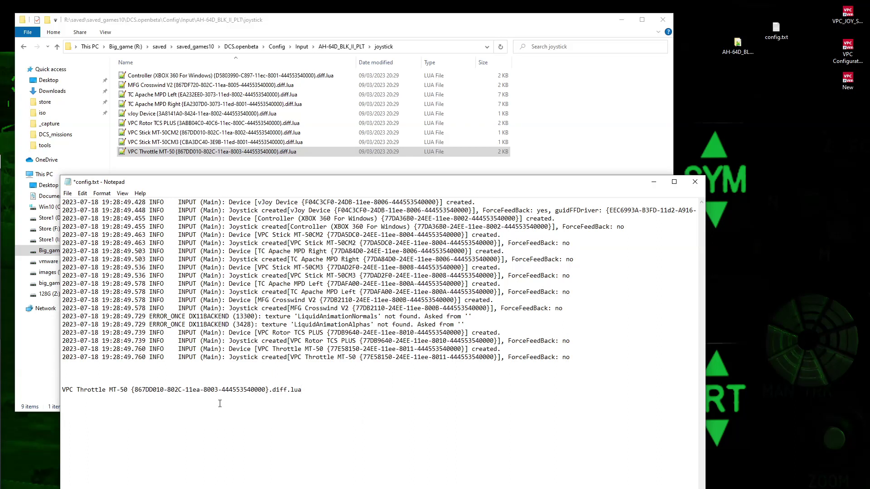
pyautogui.hotkey('ctrl', 'v')
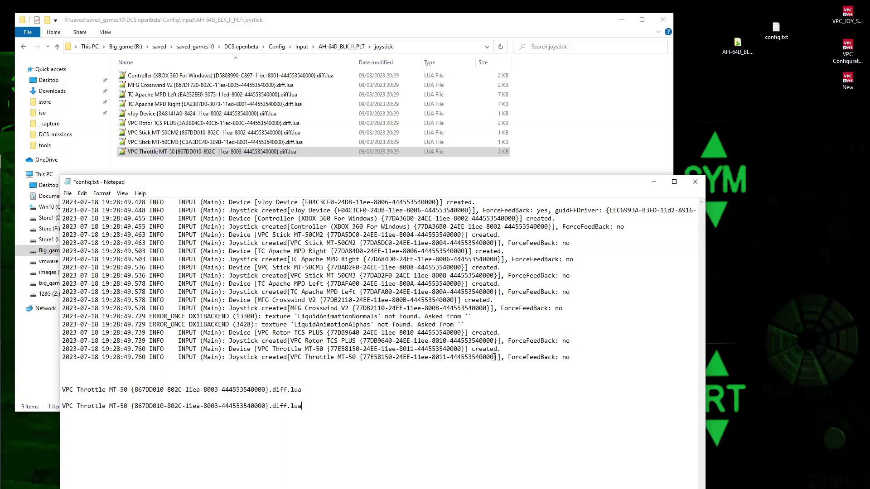
pyautogui.moveTo(494, 358); pyautogui.dragTo(362, 358)
pyautogui.hotkey('ctrl', 'c')
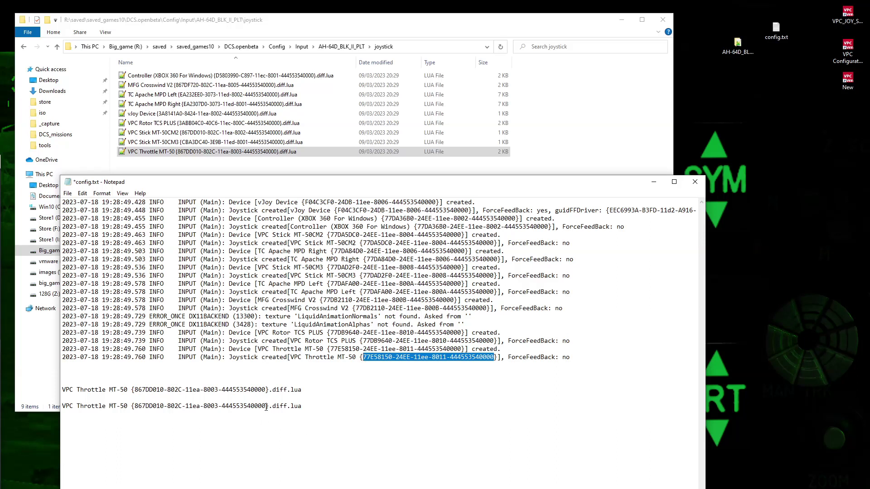
pyautogui.moveTo(267, 406); pyautogui.dragTo(135, 406)
pyautogui.hotkey('ctrl', 'v')
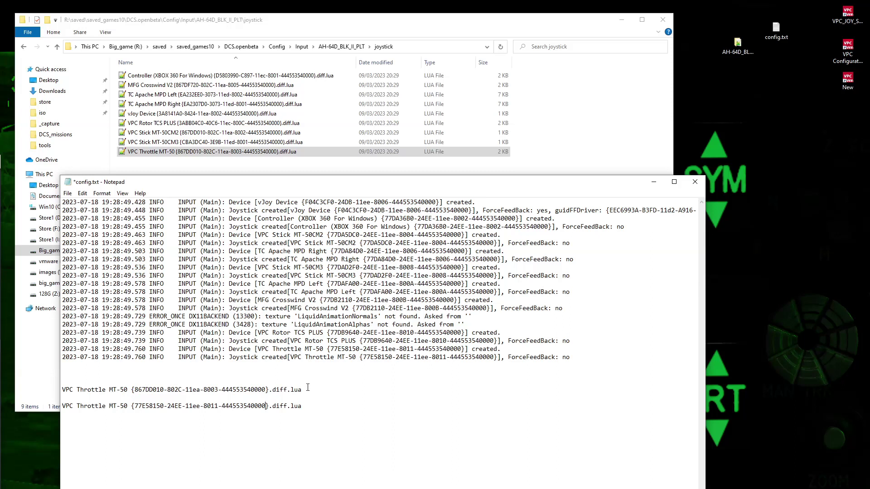
pyautogui.moveTo(308, 388); pyautogui.dragTo(200, 390)
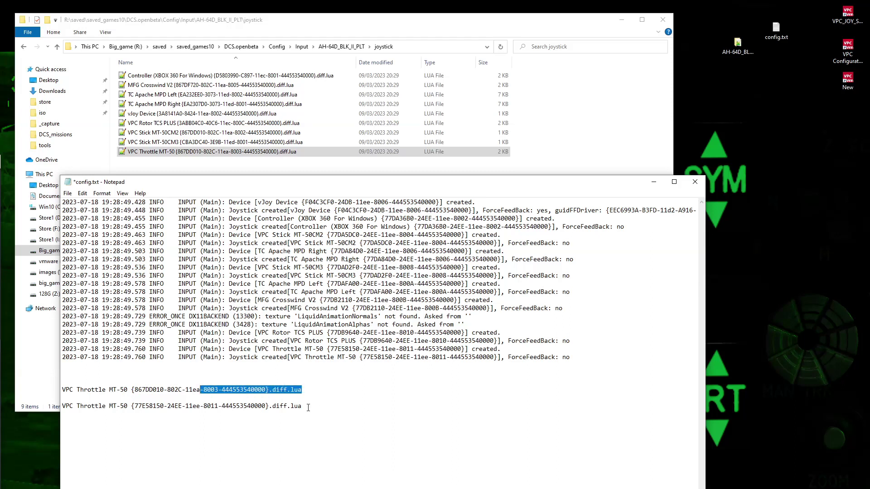
pyautogui.moveTo(308, 406); pyautogui.dragTo(67, 410)
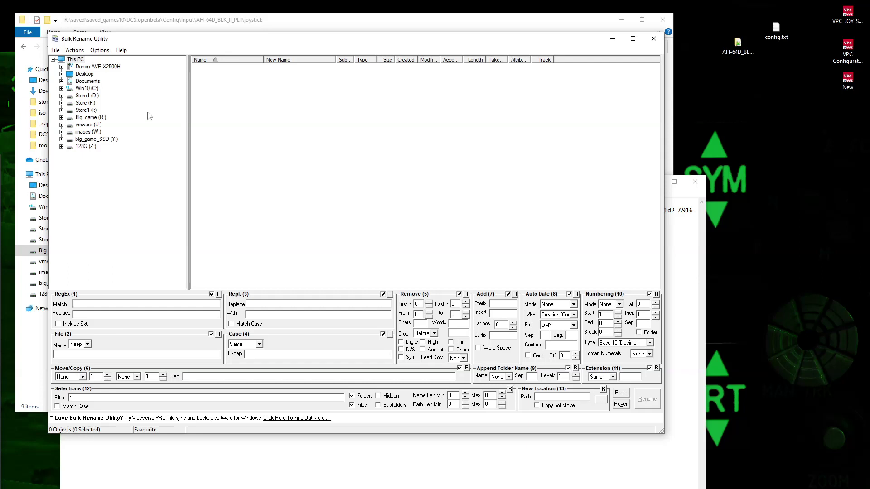
# - Browse to R:\saved\saved_games10\DCS.openbeta\Config\Input and include subfolders to list all 790 items
pyautogui.click(97, 118)
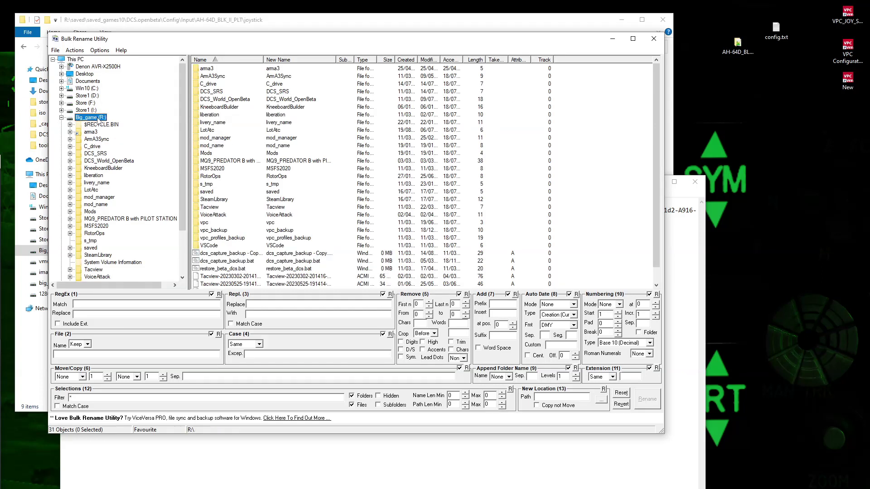
pyautogui.click(93, 248)
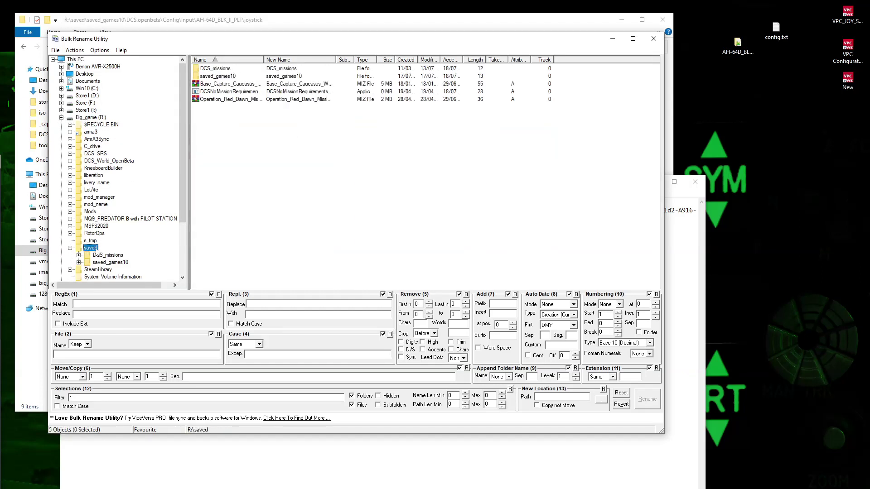
pyautogui.click(111, 262)
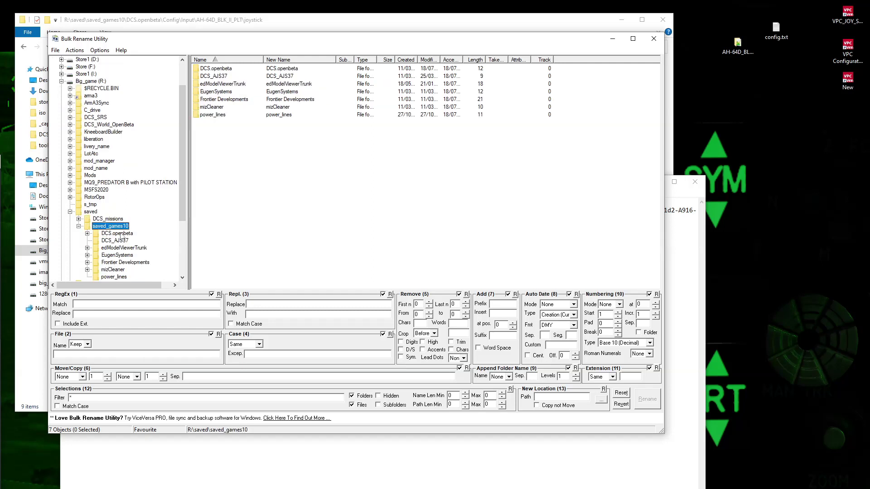
pyautogui.click(119, 234)
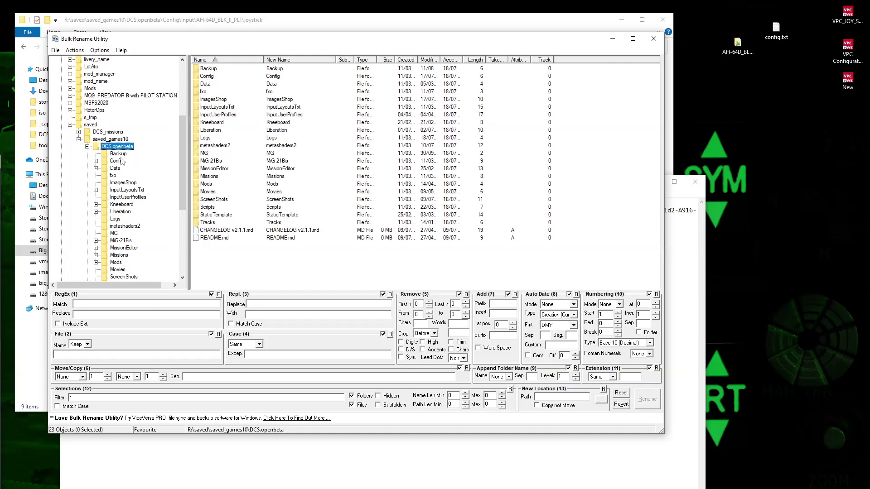
pyautogui.click(116, 161)
pyautogui.click(127, 181)
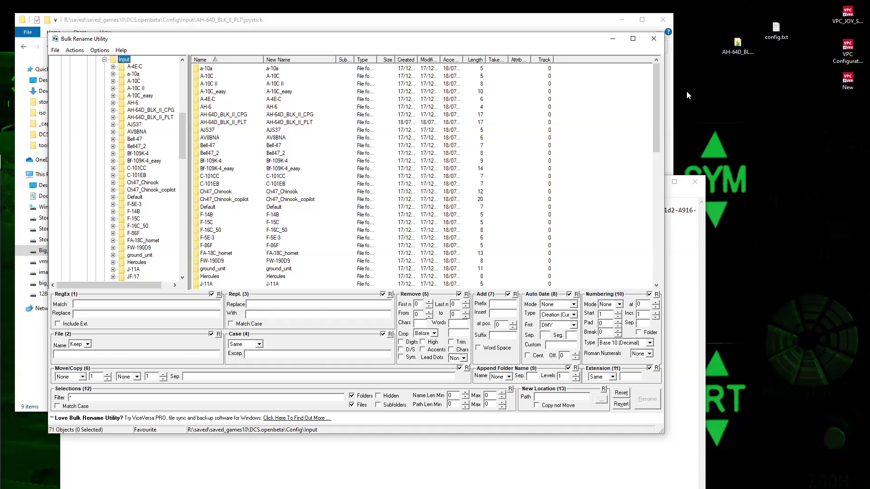
pyautogui.moveTo(660, 100); pyautogui.dragTo(647, 84)
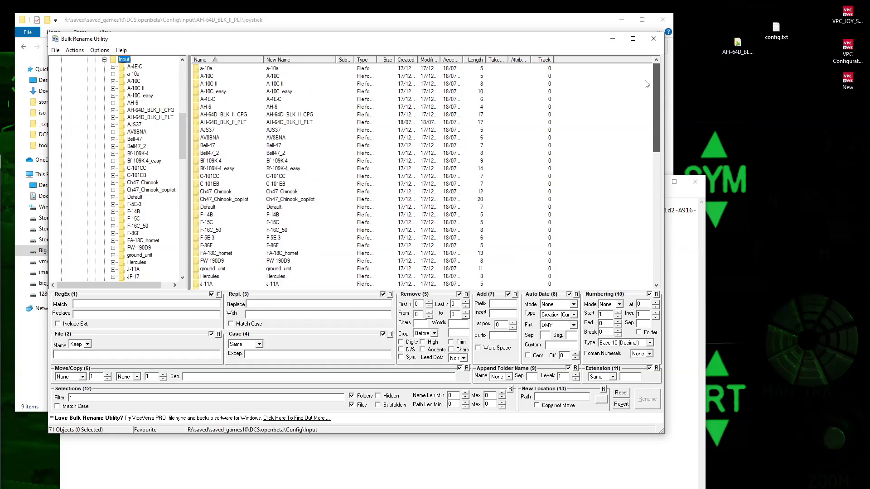
pyautogui.click(378, 405)
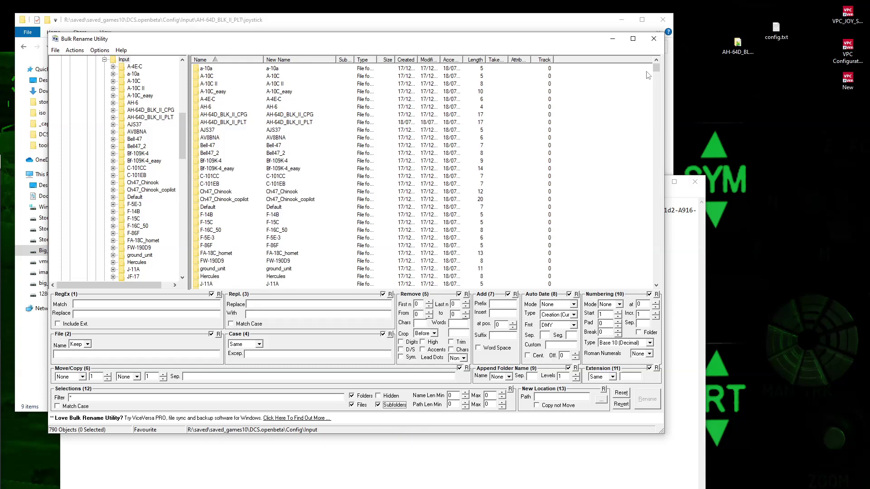
pyautogui.moveTo(657, 71); pyautogui.dragTo(652, 159)
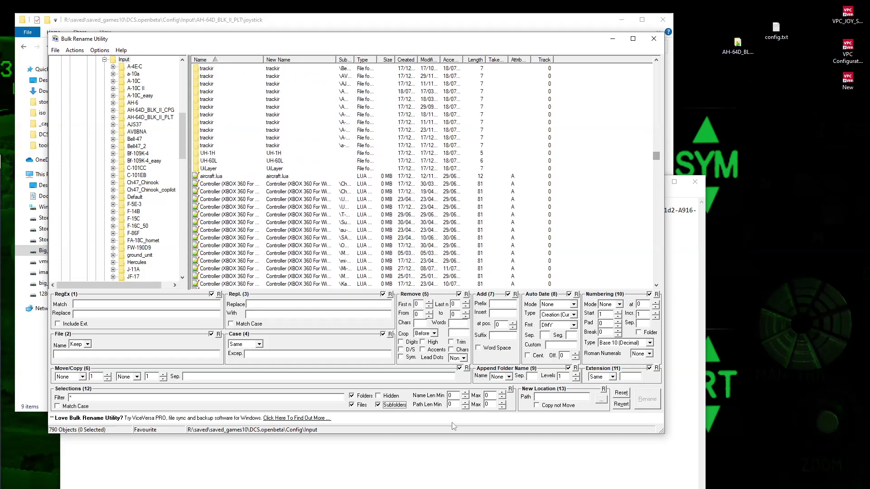
# - Enter the old VPC Throttle MT-50 file name with ID 867DD010 as the Replace text
pyautogui.click(436, 473)
pyautogui.moveTo(303, 390); pyautogui.dragTo(62, 392)
pyautogui.hotkey('ctrl', 'c')
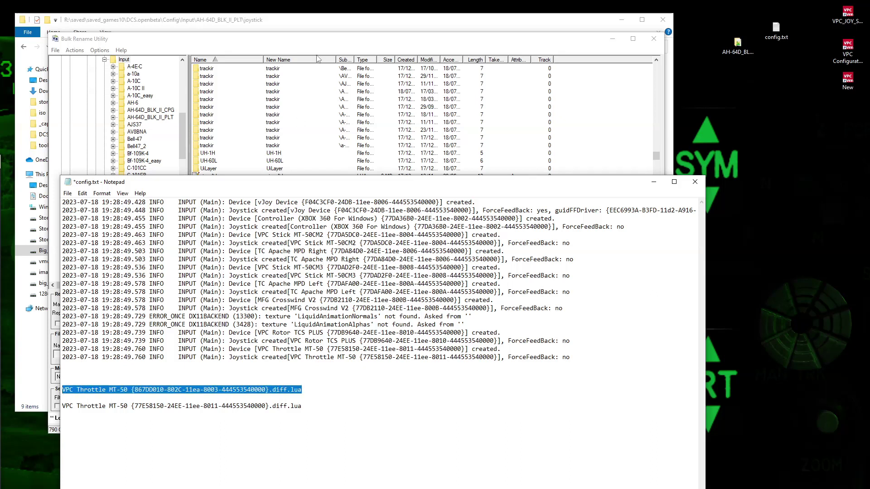
pyautogui.click(318, 40)
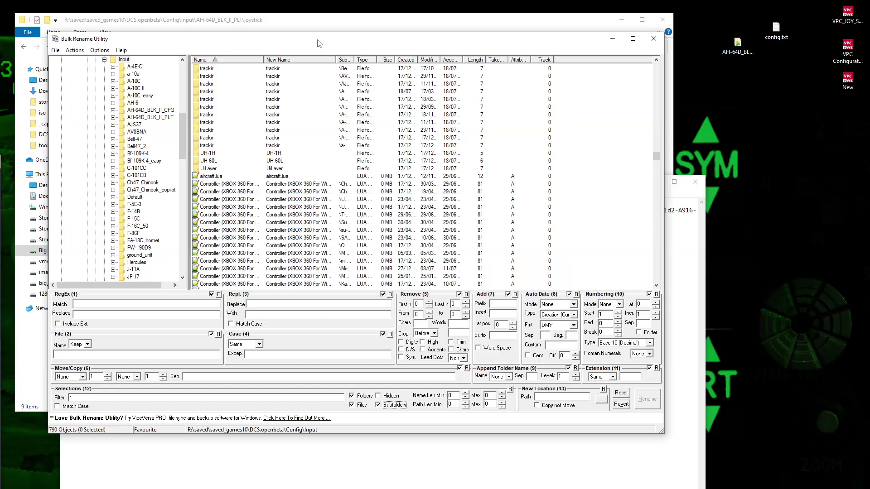
pyautogui.click(254, 304)
pyautogui.hotkey('ctrl', 'v')
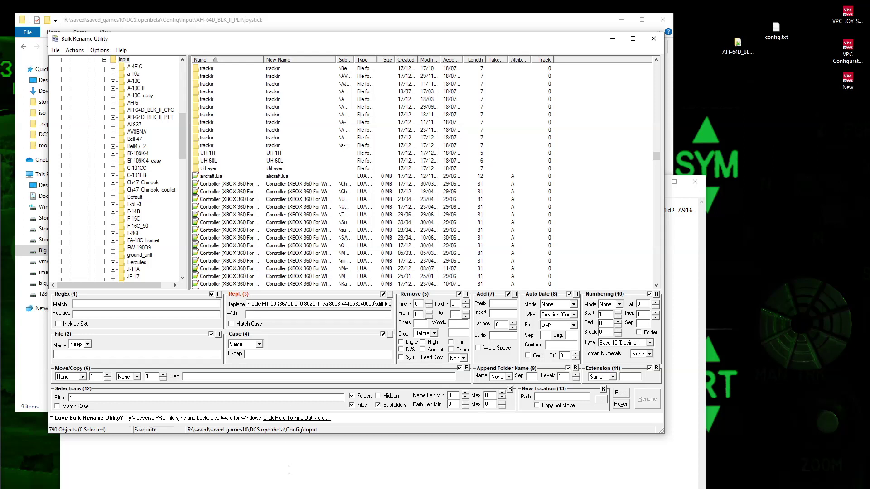
# - Enter the new 77E58150 file name as the With text and select all listed items
pyautogui.click(290, 467)
pyautogui.moveTo(301, 406); pyautogui.dragTo(64, 412)
pyautogui.hotkey('ctrl', 'c')
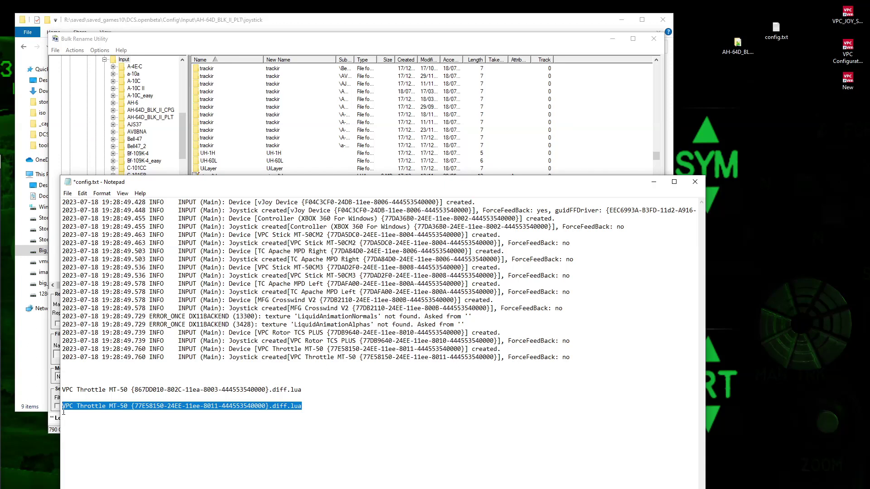
pyautogui.click(279, 43)
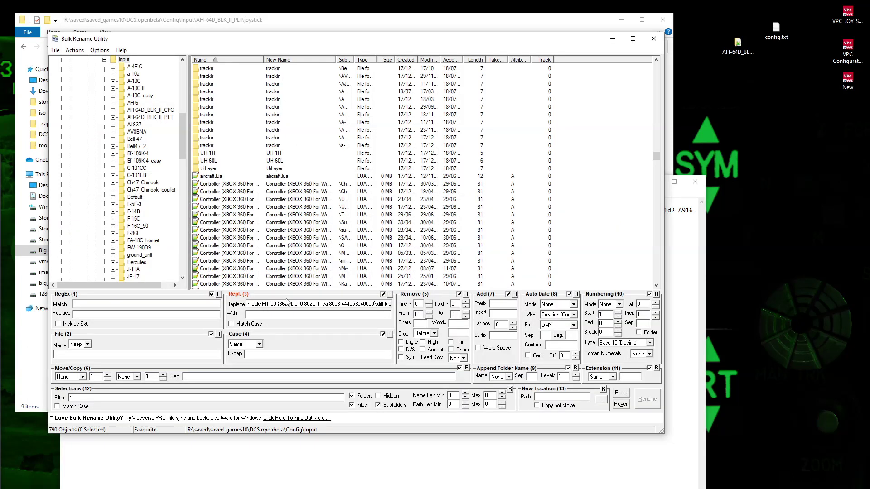
pyautogui.click(281, 314)
pyautogui.hotkey('ctrl', 'v')
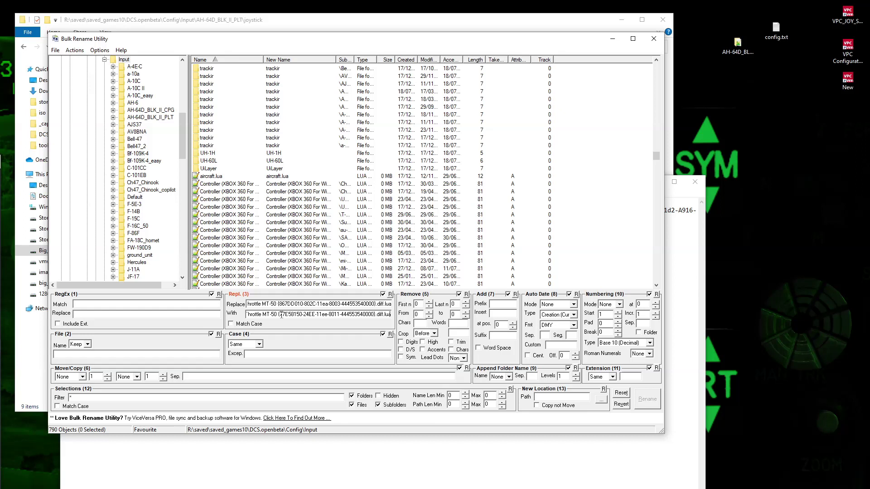
pyautogui.click(222, 200)
pyautogui.hotkey('ctrl', 'a')
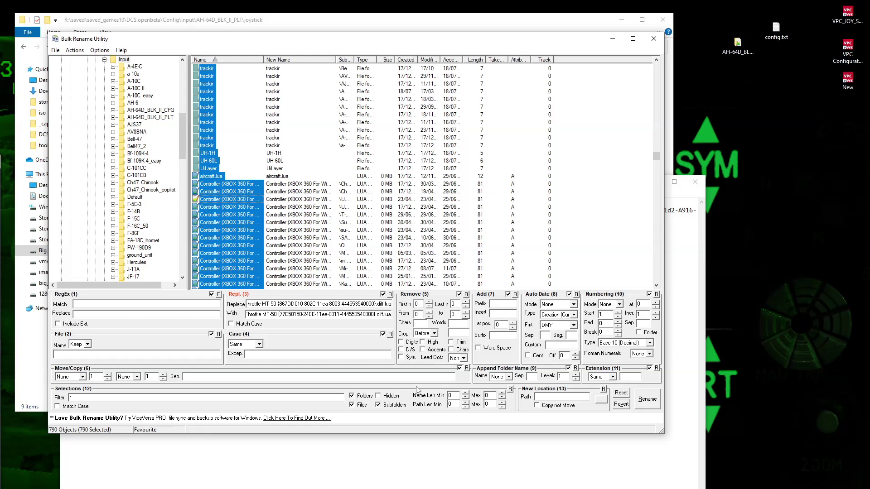
# - Run the rename on all 790 items, which renames none, and return to the Replace text
pyautogui.click(651, 402)
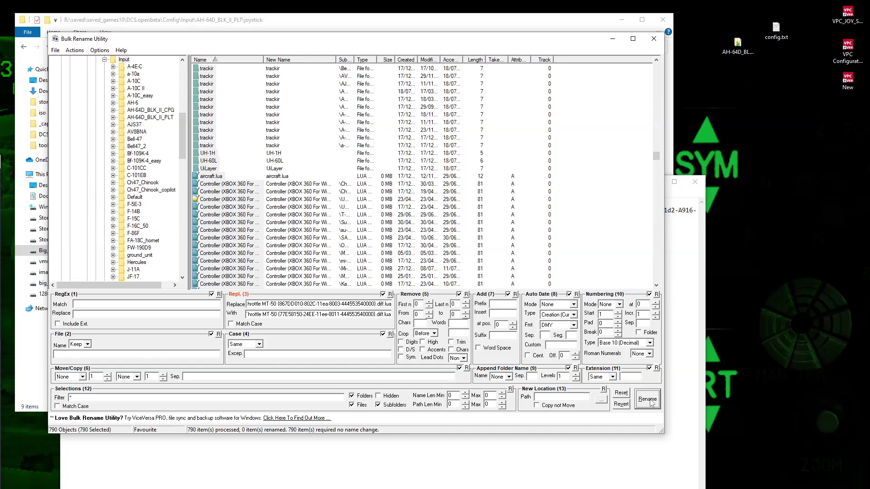
pyautogui.moveTo(658, 156); pyautogui.dragTo(656, 248)
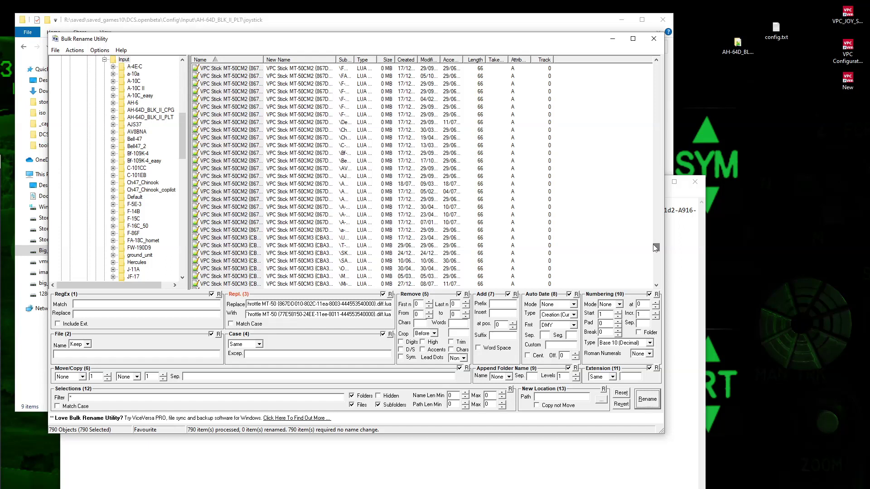
pyautogui.click(369, 304)
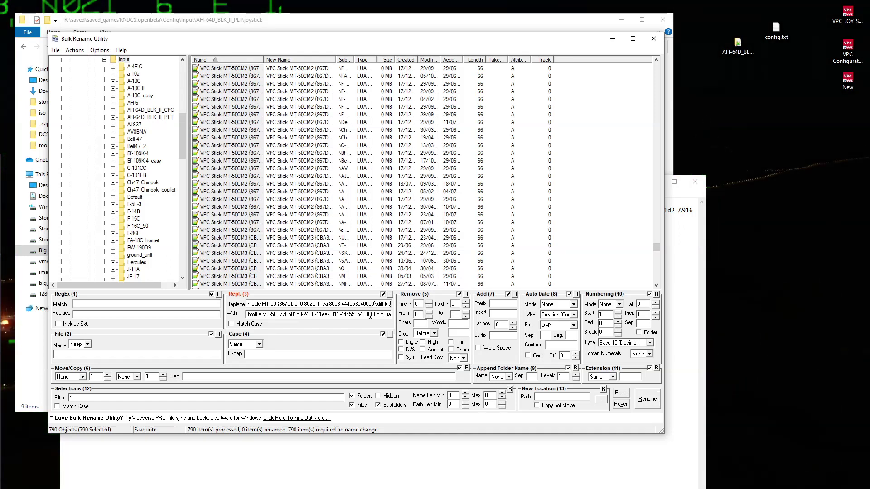
# - Remove .lua from the Replace and With names and rename the 55 matching throttle files
pyautogui.press('Home')
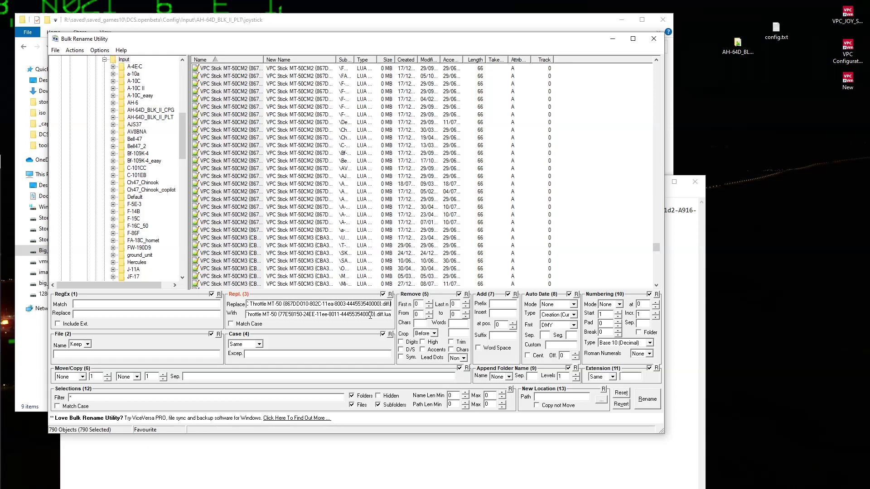
pyautogui.click(382, 314)
pyautogui.press('Home')
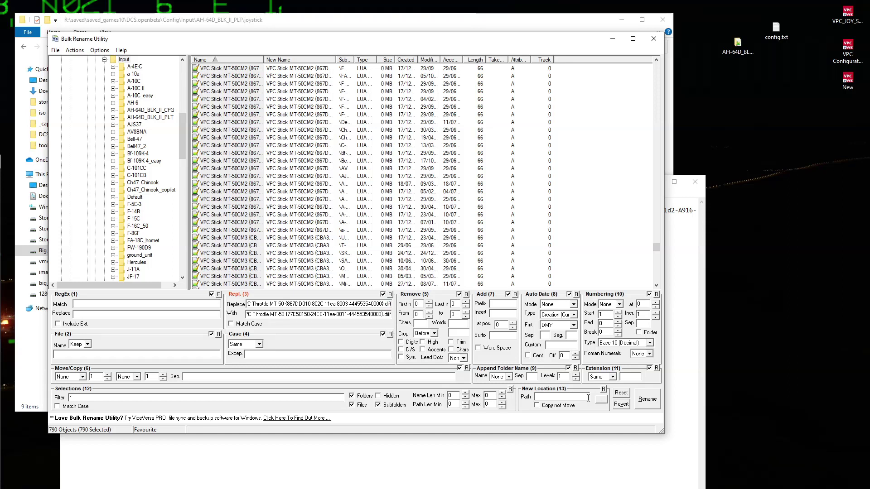
pyautogui.click(645, 403)
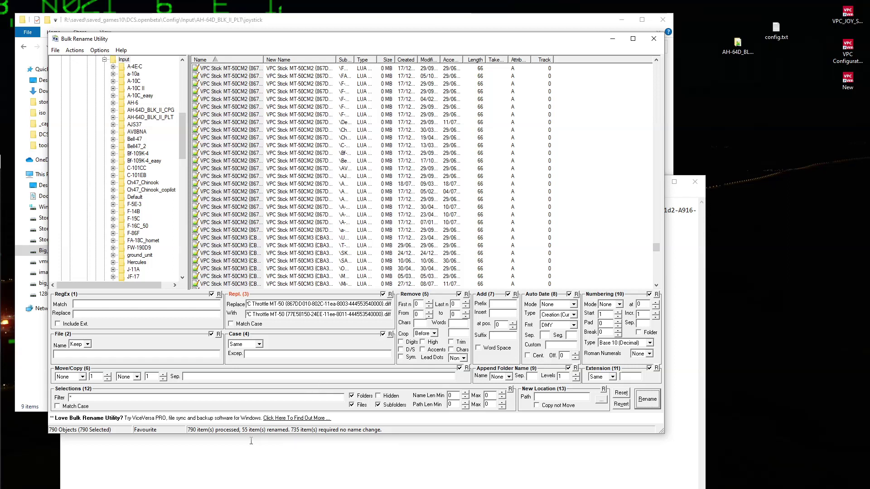
pyautogui.click(275, 458)
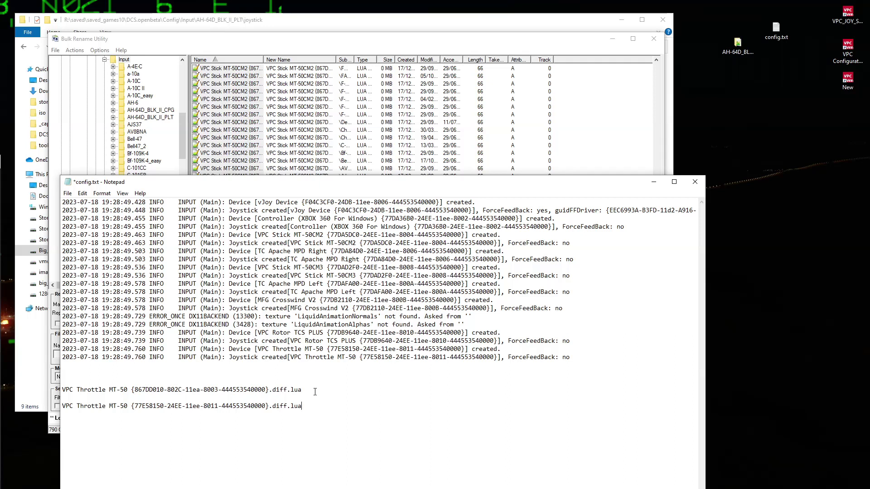
# - Add a new line in config.txt and copy the VPC Rotor TCS PLUS file name without renaming it
pyautogui.press('Return')
pyautogui.click(300, 21)
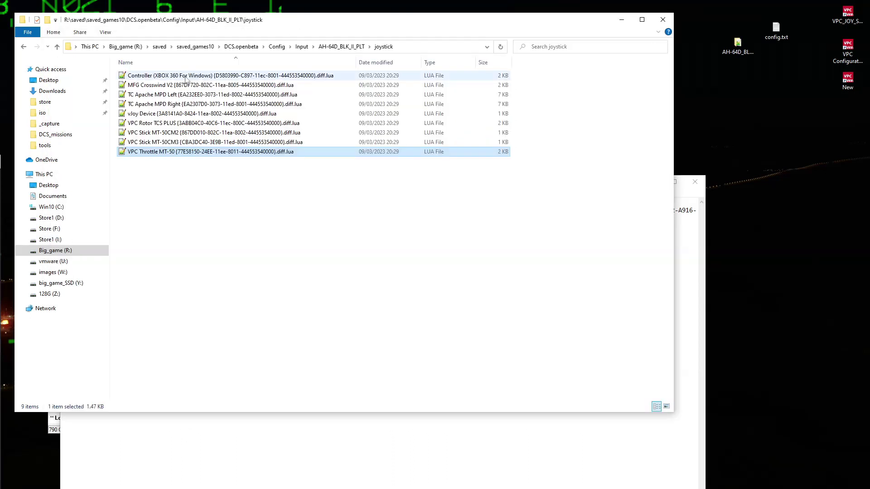
pyautogui.rightClick(189, 122)
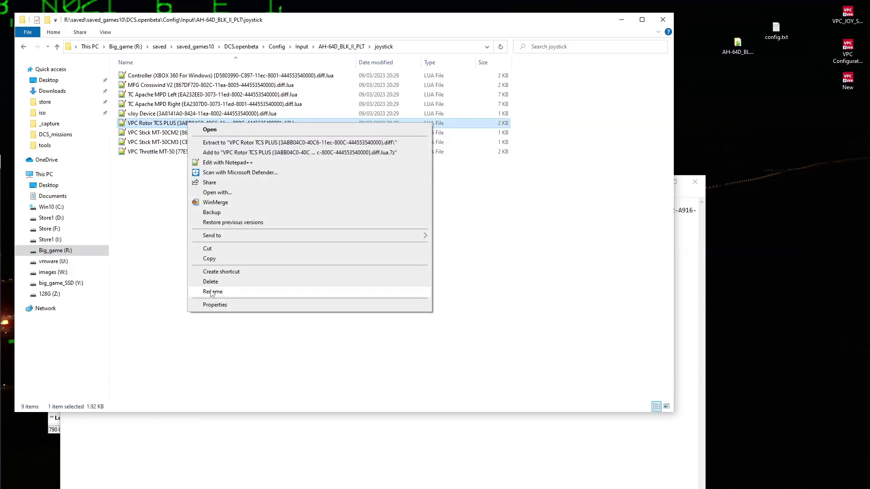
pyautogui.click(212, 292)
pyautogui.hotkey('ctrl', 'a')
pyautogui.hotkey('ctrl', 'c')
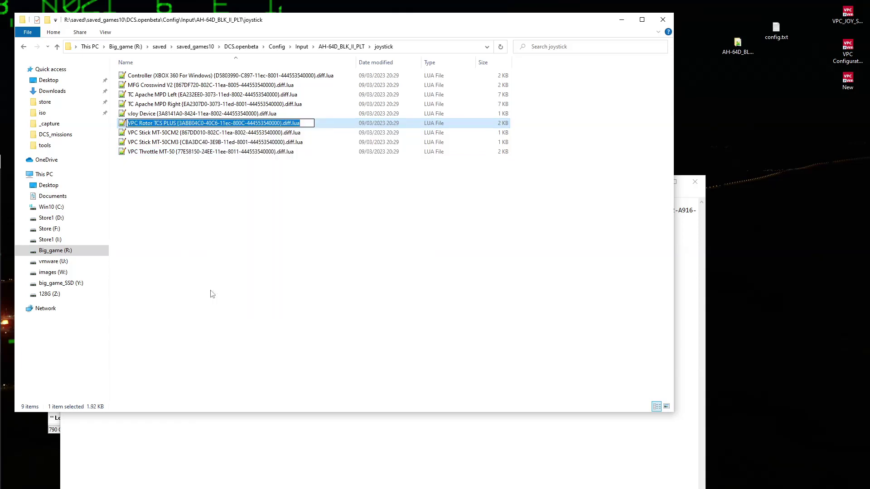
pyautogui.press('Escape')
pyautogui.click(91, 428)
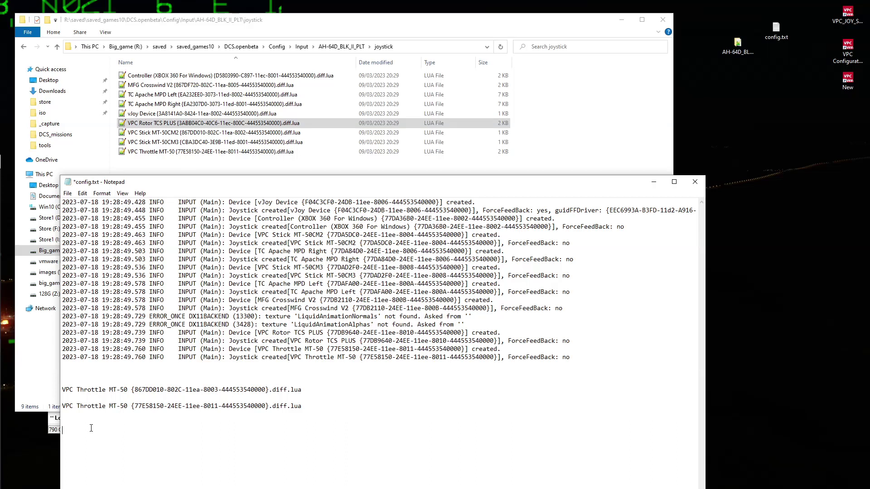
# - Paste the Rotor TCS PLUS file name on two lines, trimming 'lua' so each ends in .diff
pyautogui.hotkey('ctrl', 'v')
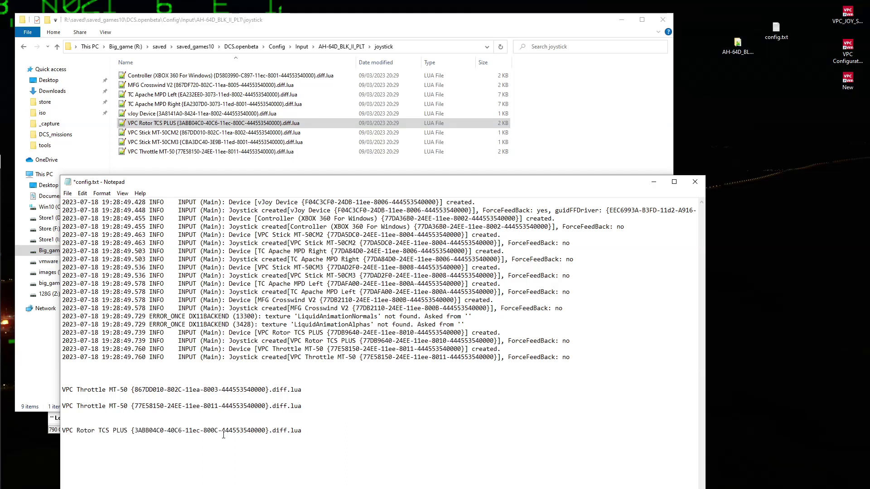
pyautogui.press('BackSpace')
pyautogui.press('BackSpace')
pyautogui.press('BackSpace')
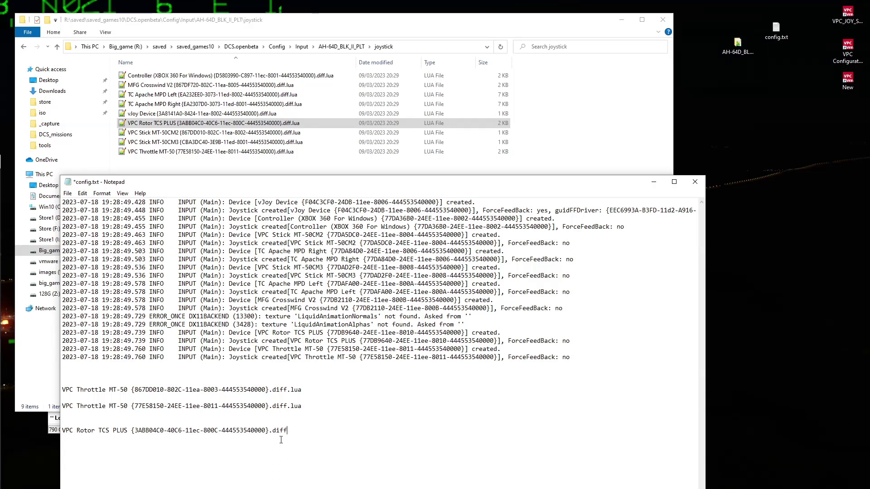
pyautogui.press('Return')
pyautogui.press('Return')
pyautogui.hotkey('ctrl', 'v')
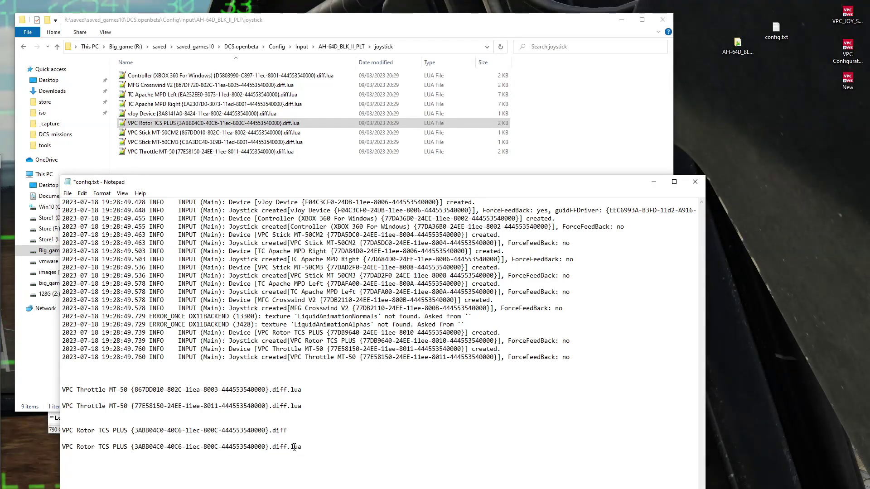
pyautogui.press('BackSpace')
pyautogui.press('BackSpace')
pyautogui.press('BackSpace')
# - Replace the GUID on the second line with the new 77DB9640-24EE-11ee-8010 device ID
pyautogui.moveTo(461, 332); pyautogui.dragTo(330, 335)
pyautogui.hotkey('ctrl', 'c')
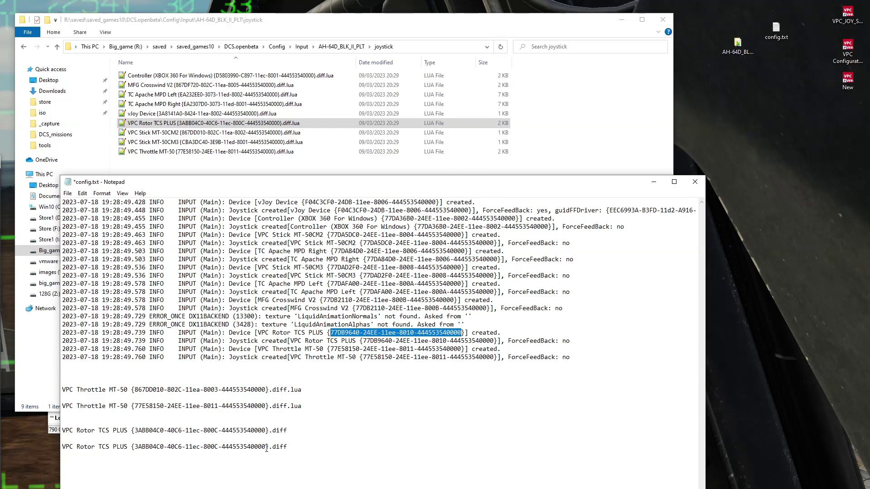
pyautogui.moveTo(266, 448); pyautogui.dragTo(135, 448)
pyautogui.hotkey('ctrl', 'v')
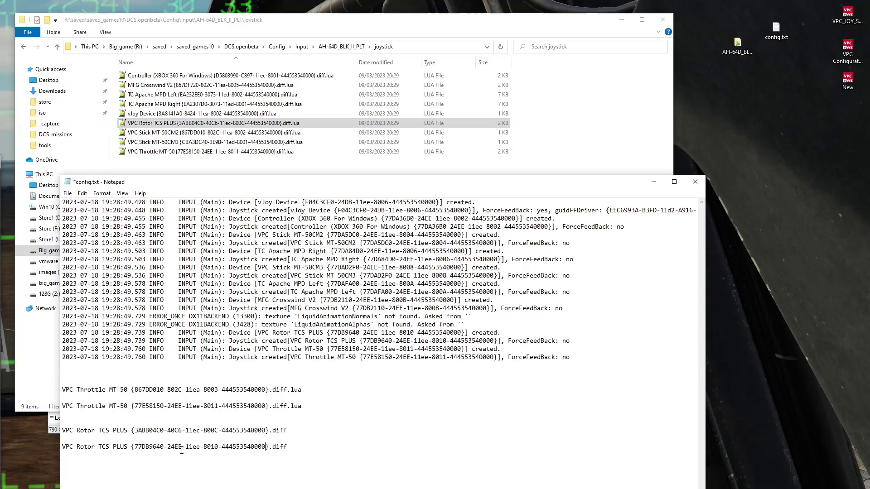
pyautogui.moveTo(287, 430); pyautogui.dragTo(57, 434)
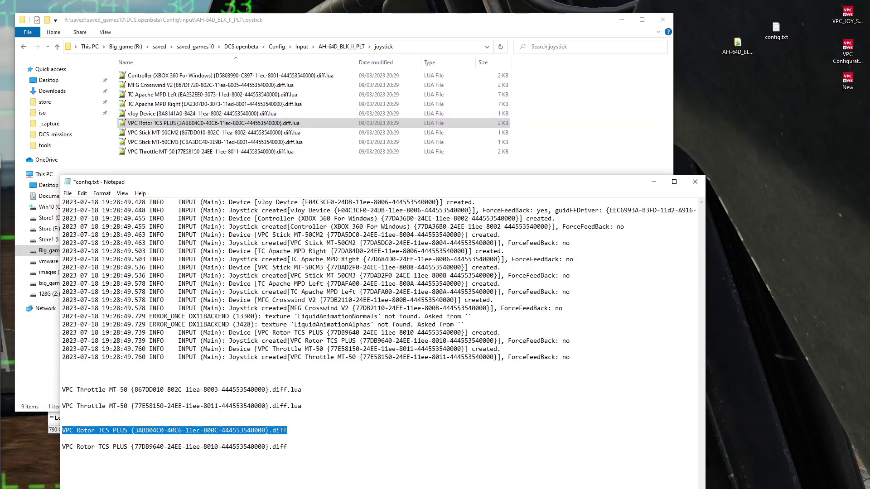
pyautogui.click(54, 429)
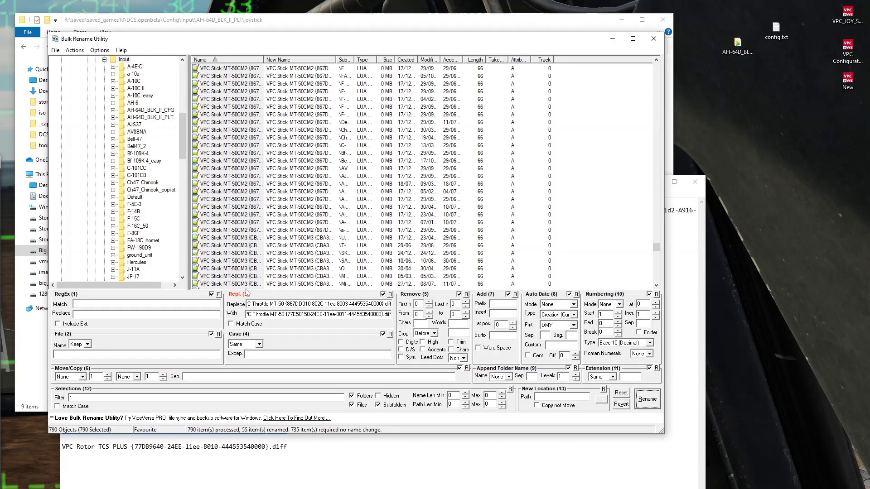
# - Set the Replace text to the old 3ABB04C0 Rotor TCS PLUS name
pyautogui.click(255, 304)
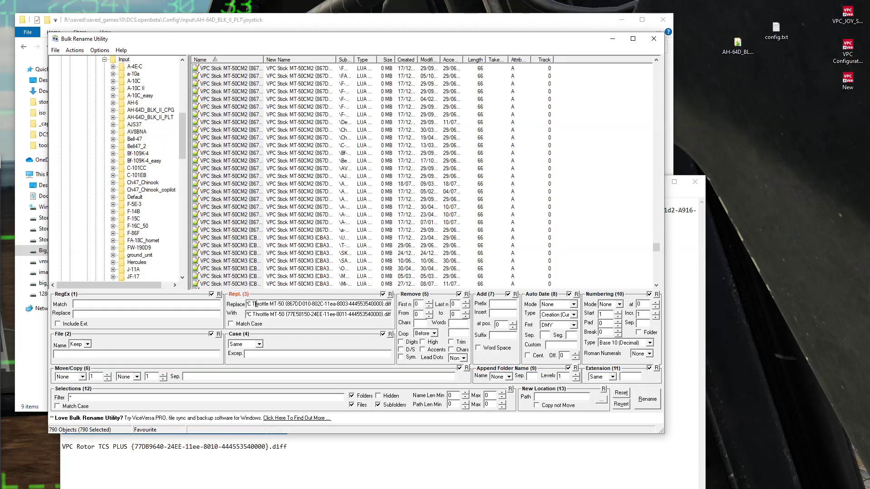
pyautogui.moveTo(252, 305); pyautogui.dragTo(411, 305)
pyautogui.press('BackSpace')
pyautogui.press('BackSpace')
pyautogui.press('BackSpace')
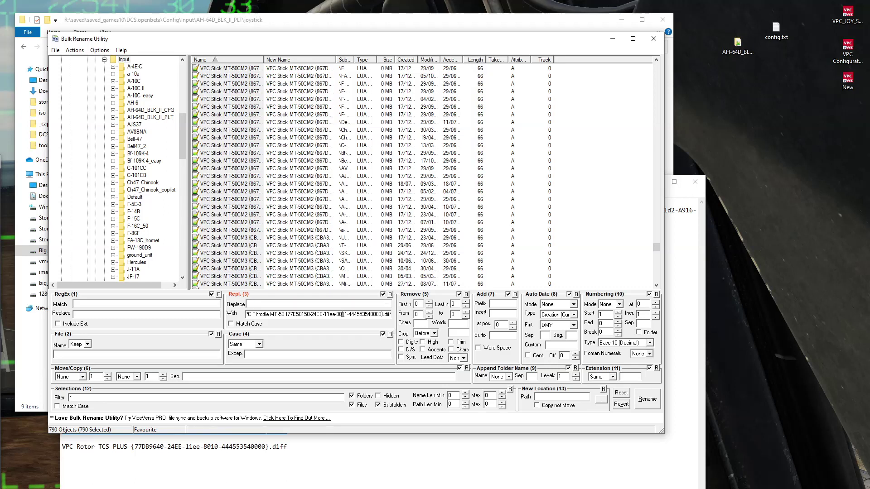
pyautogui.hotkey('ctrl', 'v')
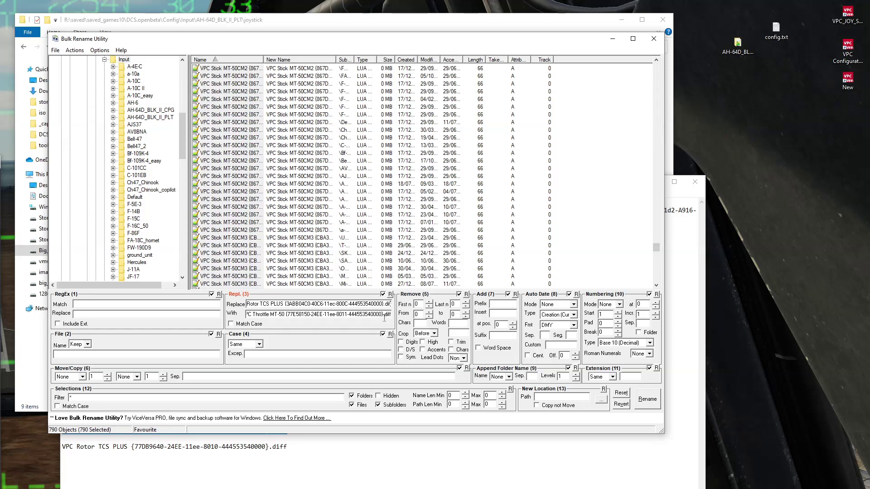
# - Set With to the new 77DB9640 Rotor TCS PLUS name and rename the 28 matching files
pyautogui.moveTo(389, 314); pyautogui.dragTo(331, 319)
pyautogui.hotkey('ctrl', 'a')
pyautogui.press('BackSpace')
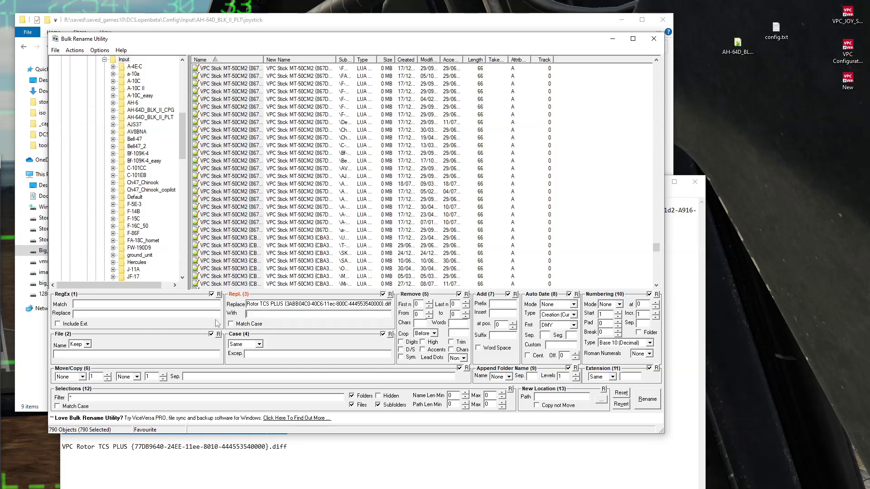
pyautogui.click(286, 445)
pyautogui.moveTo(288, 446); pyautogui.dragTo(64, 447)
pyautogui.hotkey('ctrl', 'c')
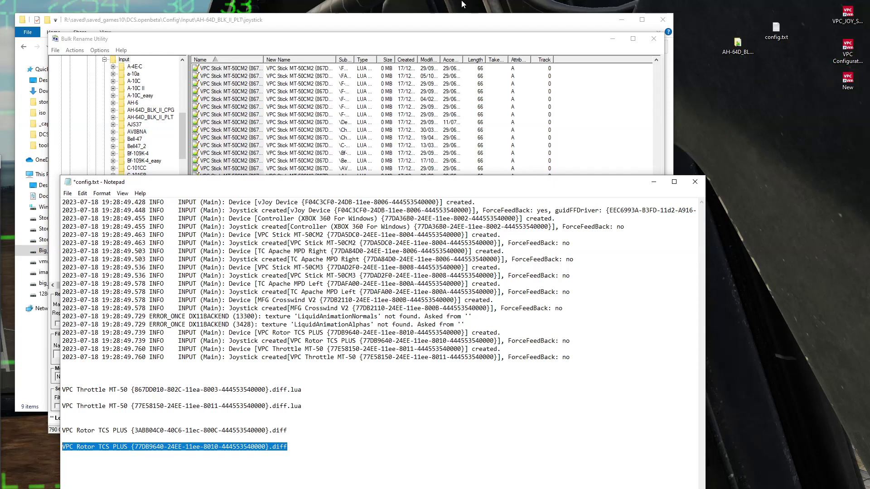
pyautogui.click(442, 40)
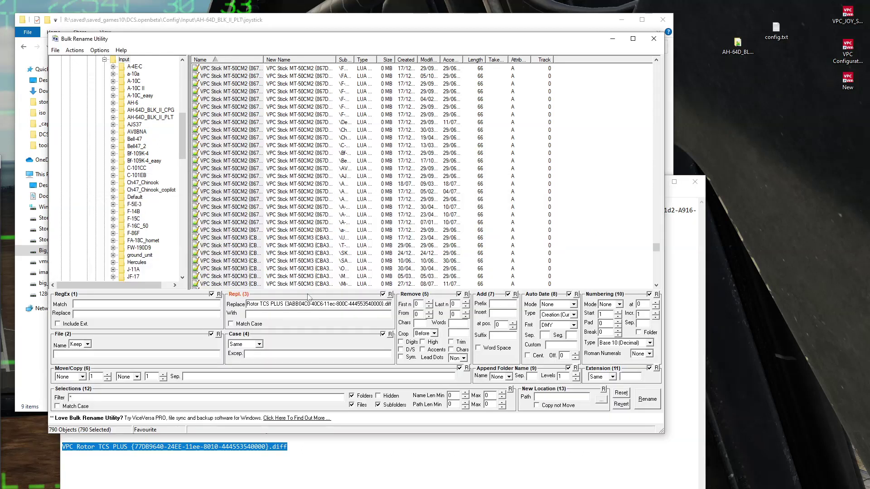
pyautogui.click(288, 315)
pyautogui.hotkey('ctrl', 'v')
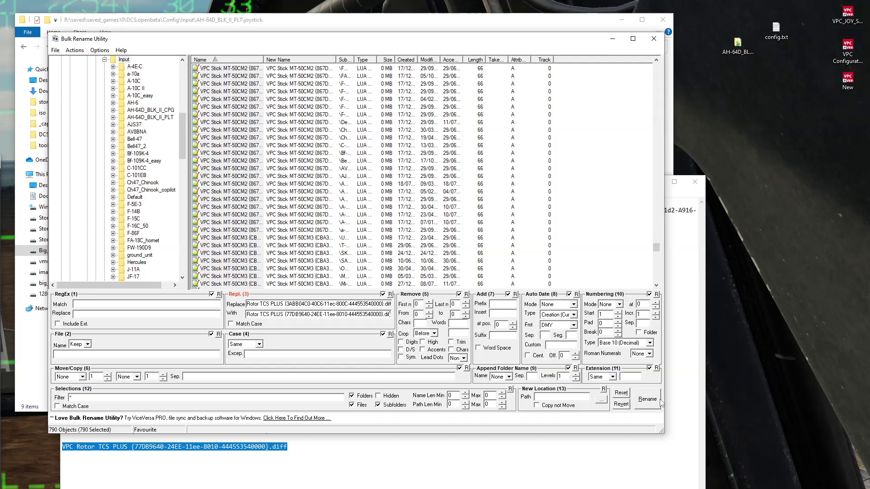
pyautogui.click(648, 400)
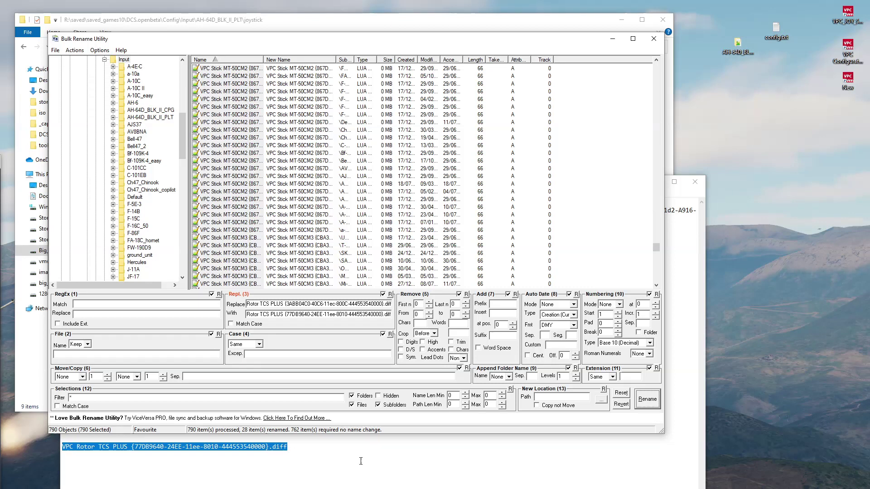
# - Bring config.txt with the old- and new-ID Rotor TCS PLUS names back in front
pyautogui.click(361, 457)
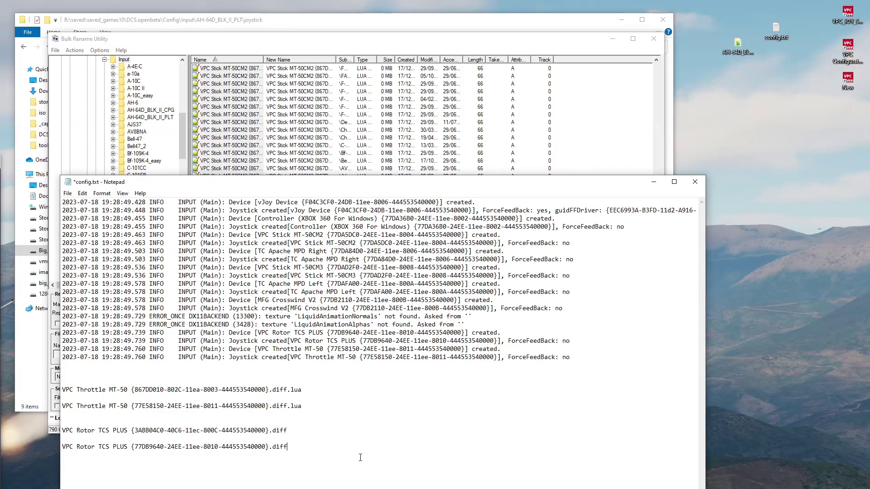